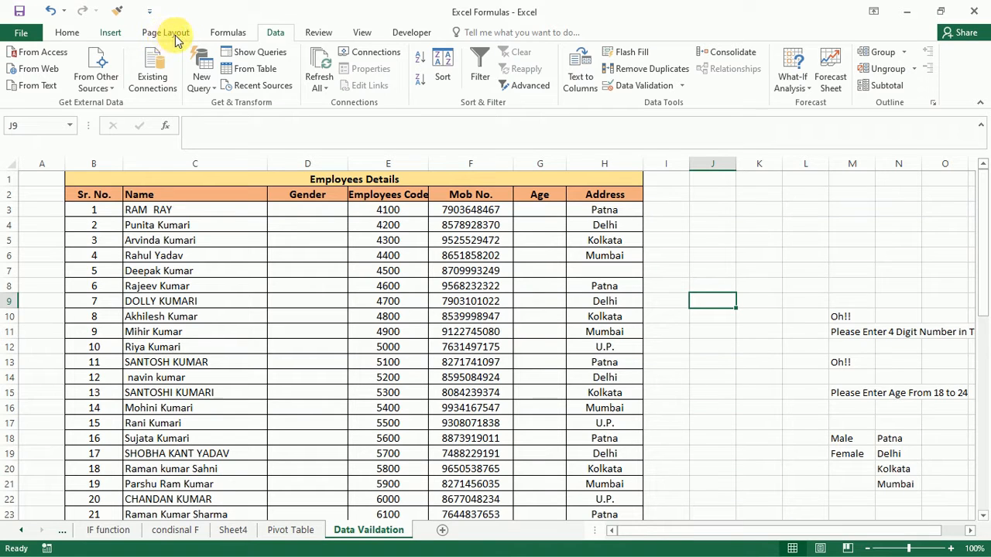
Step: Open the data validation settings for the first Gender cell, D3
{"action": "scroll", "coordinate": [271, 31], "scroll_direction": "up", "scroll_amount": 3}
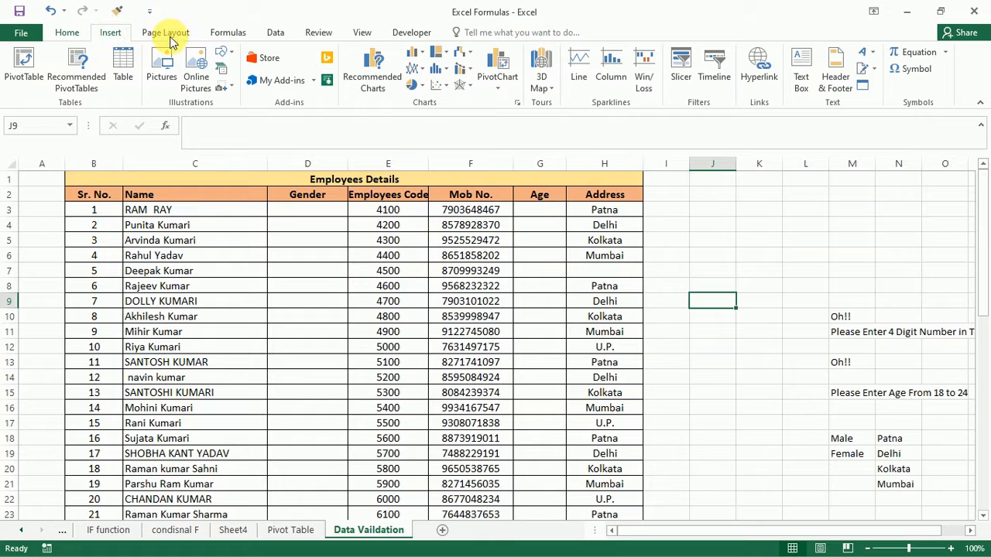
{"action": "left_click", "coordinate": [276, 35]}
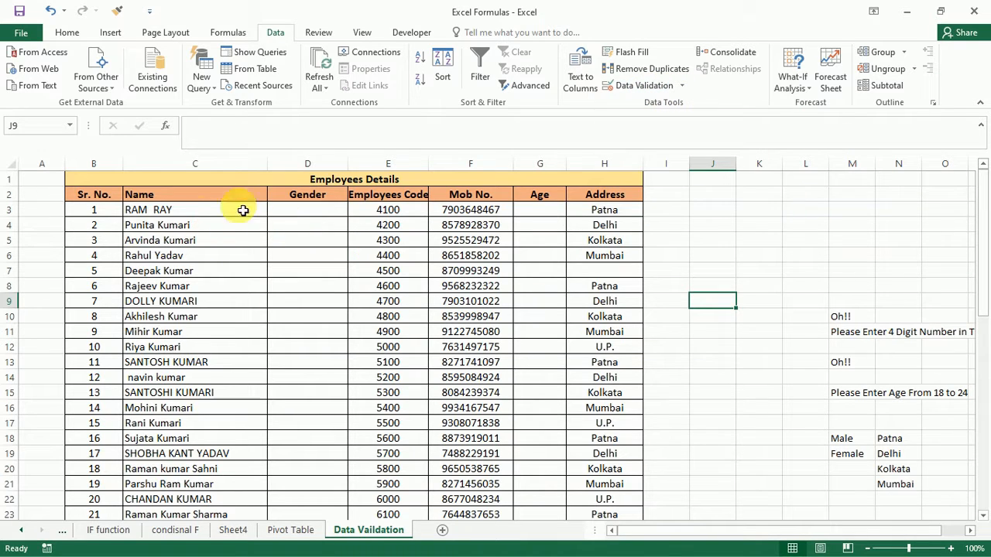
{"action": "left_click", "coordinate": [321, 214]}
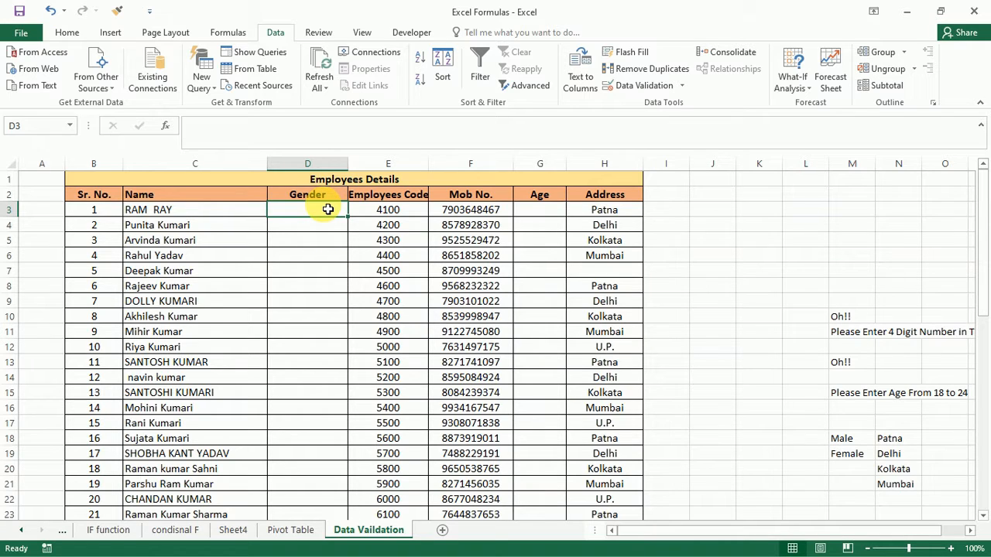
{"action": "left_click", "coordinate": [658, 86]}
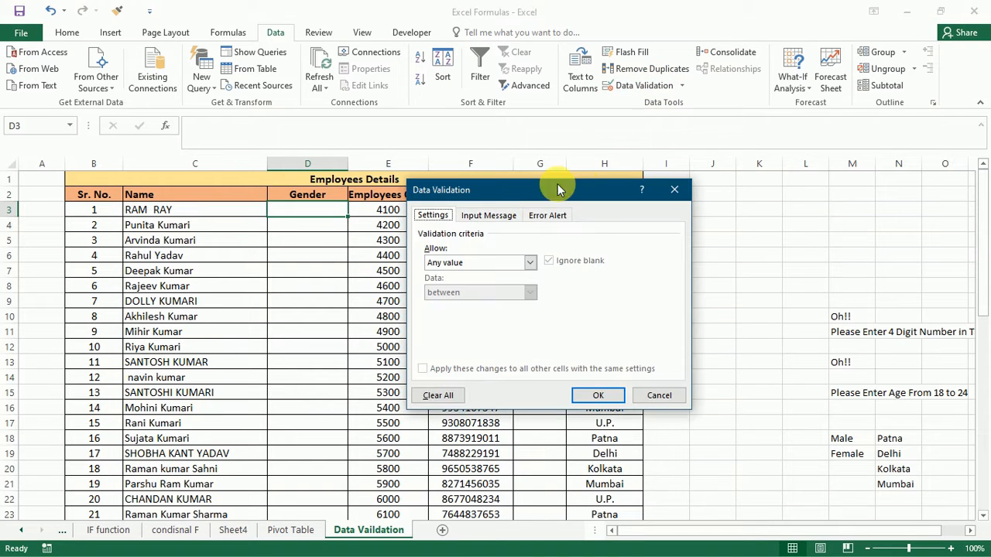
{"action": "left_click", "coordinate": [529, 263]}
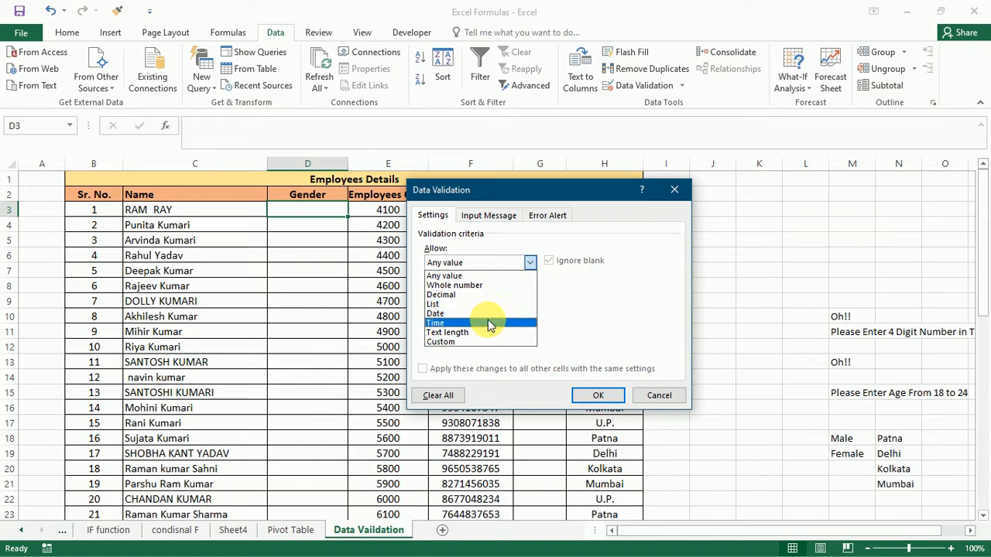
{"action": "left_click", "coordinate": [471, 333]}
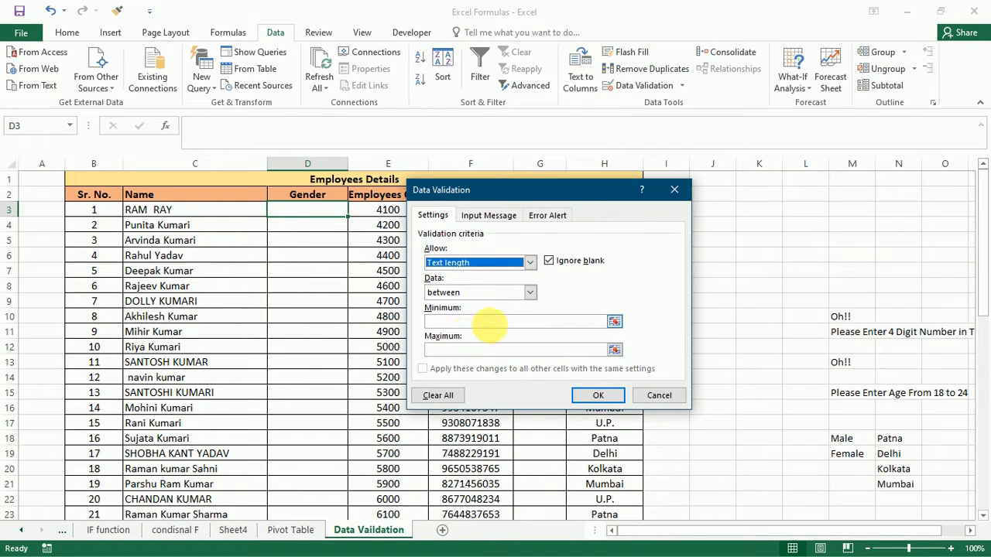
{"action": "left_click", "coordinate": [507, 324]}
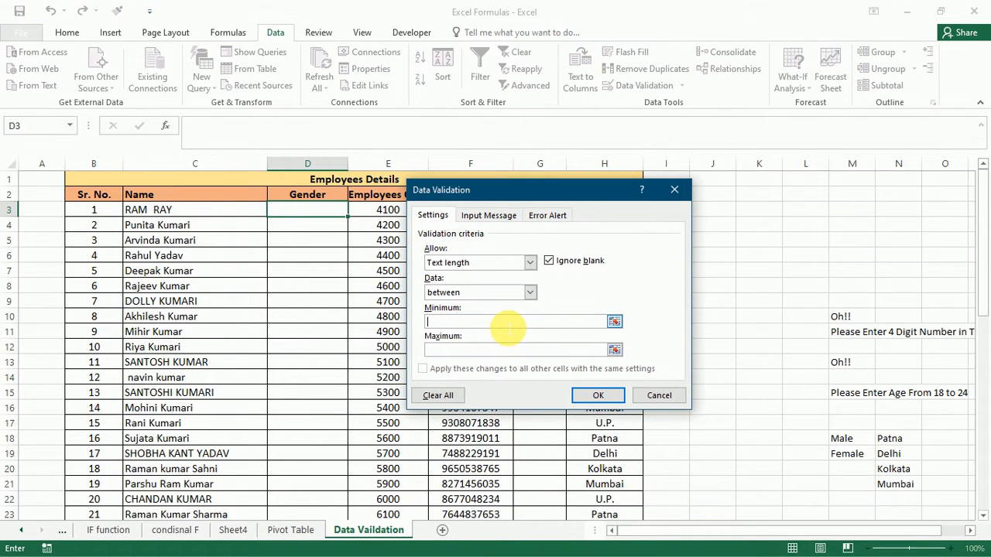
Step: Restrict cell D3 to a list that takes its source from M18:M19, and apply the rule
{"action": "left_click", "coordinate": [529, 262]}
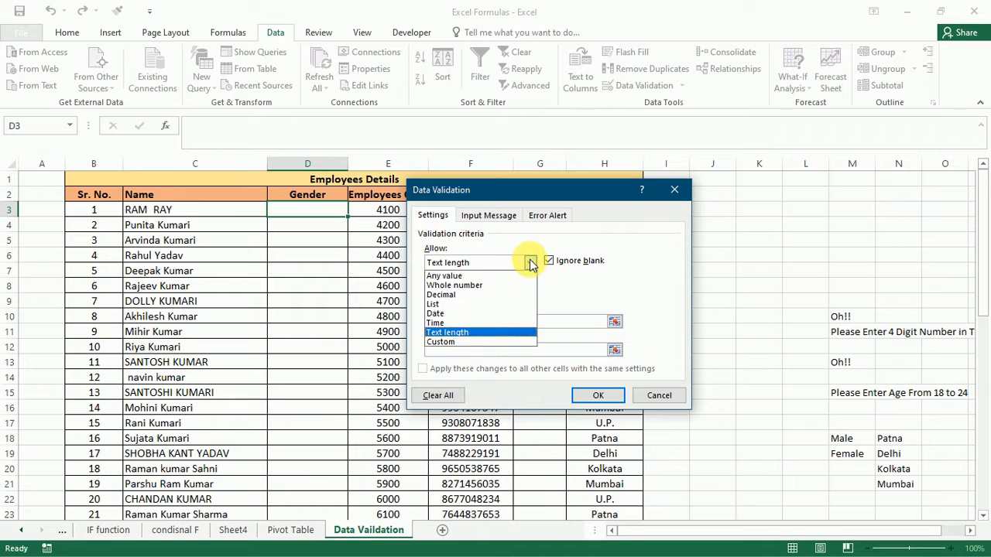
{"action": "left_click", "coordinate": [448, 304]}
{"action": "left_click", "coordinate": [488, 323]}
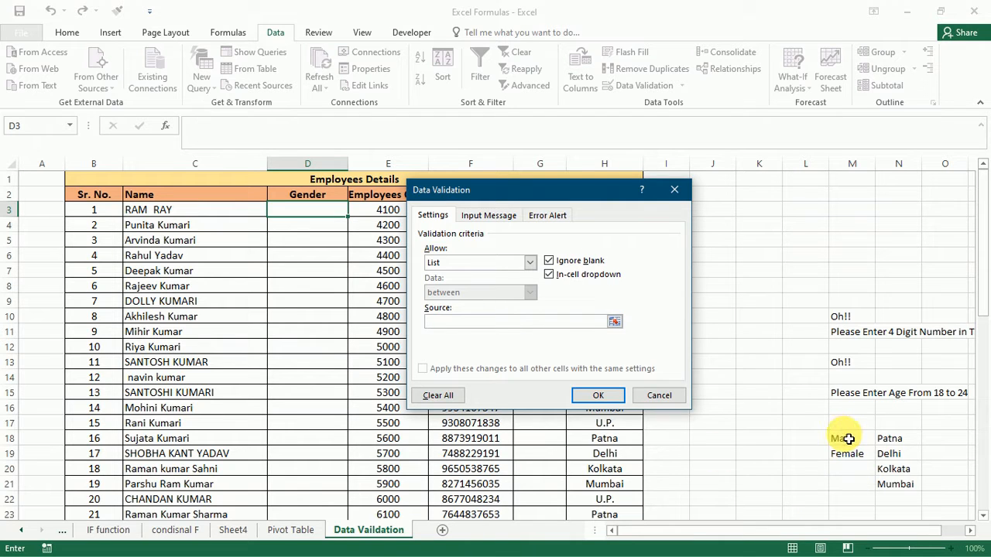
{"action": "mouse_move", "coordinate": [849, 439]}
{"action": "left_mouse_down"}
{"action": "mouse_move", "coordinate": [843, 457]}
{"action": "mouse_move", "coordinate": [851, 456]}
{"action": "left_mouse_up"}
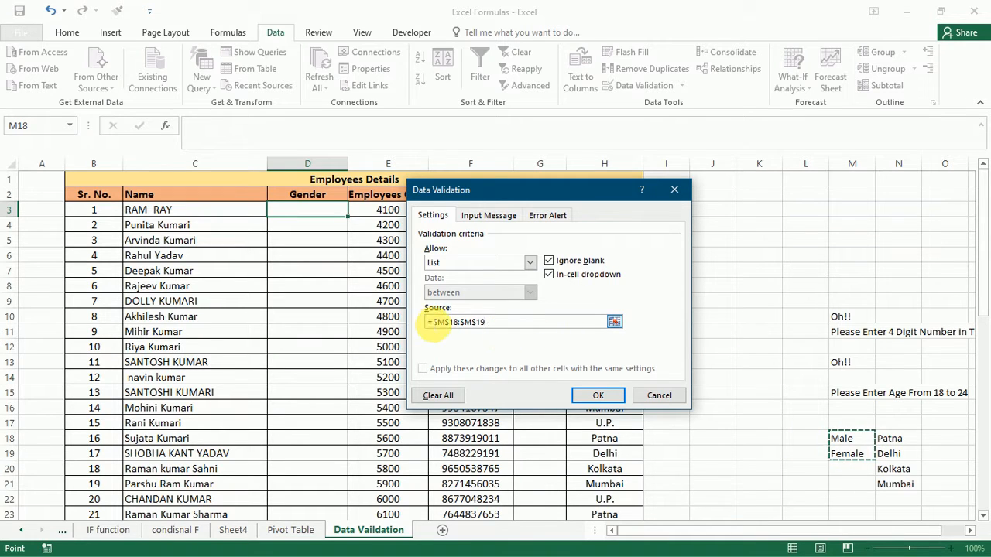
{"action": "left_click", "coordinate": [598, 395]}
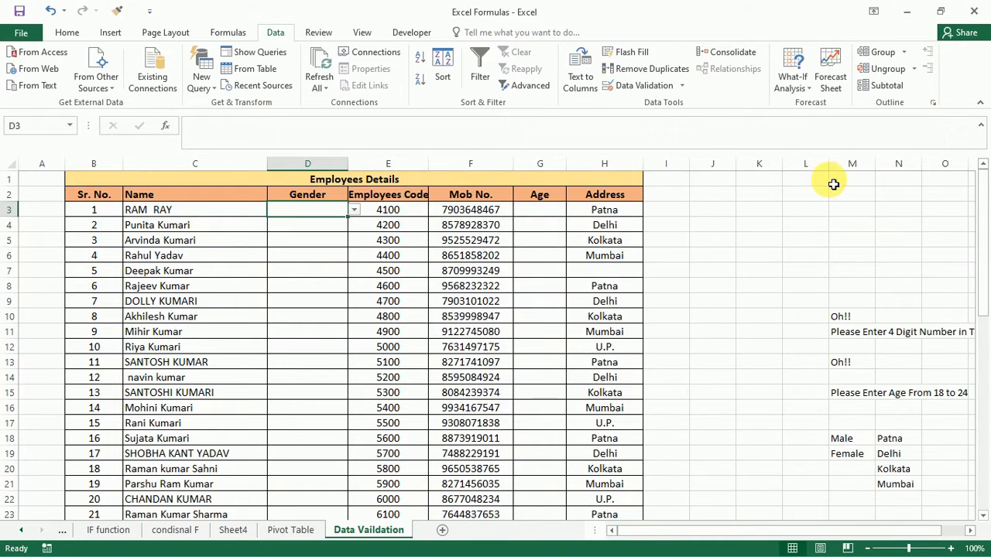
Step: Choose Male from the validation list in cell D3
{"action": "left_click", "coordinate": [353, 210]}
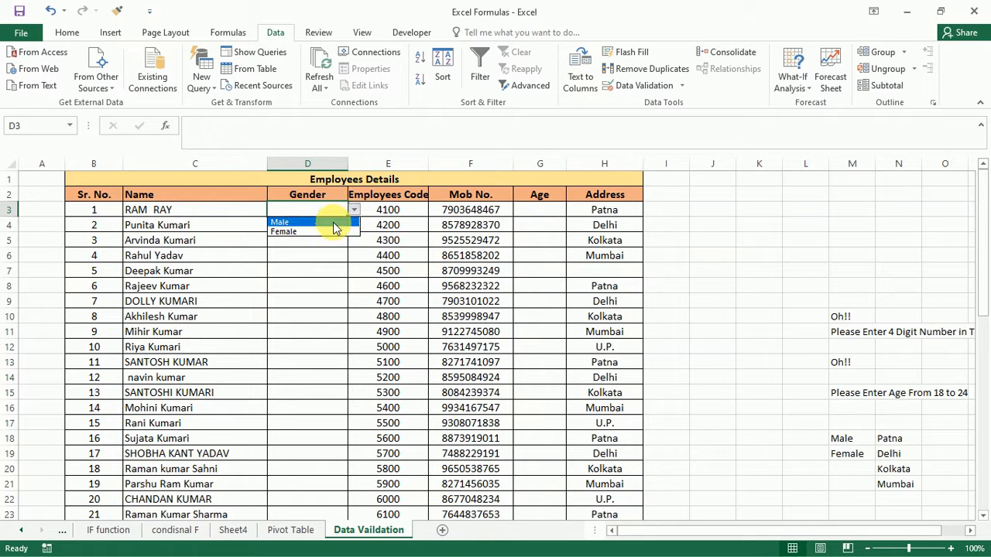
{"action": "left_click", "coordinate": [335, 225]}
{"action": "left_click", "coordinate": [342, 232]}
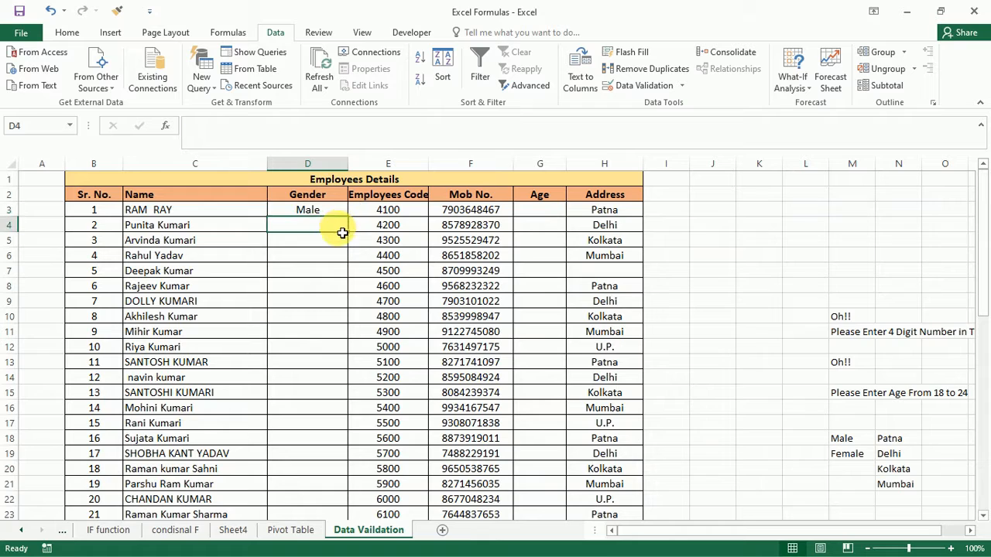
{"action": "left_click", "coordinate": [327, 303]}
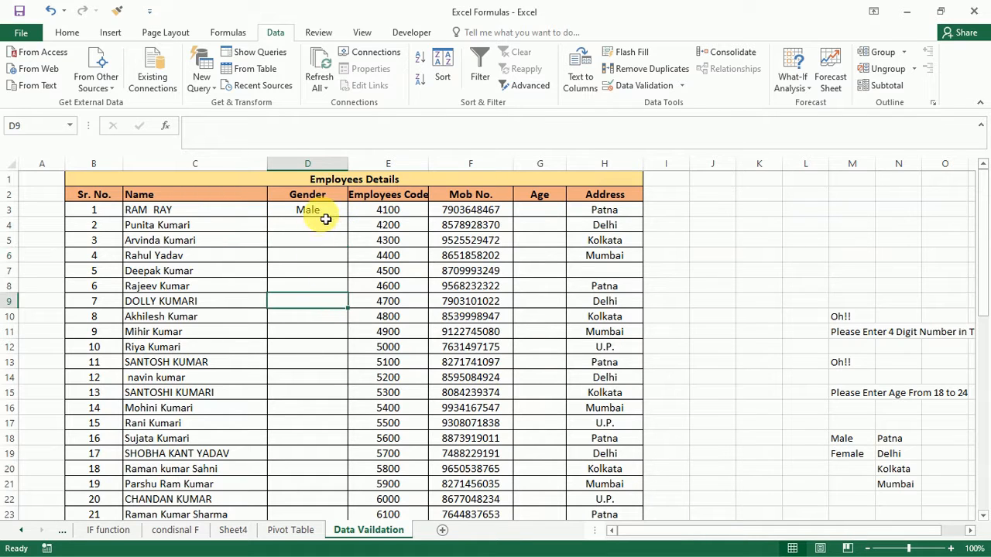
Step: Fill the D3 entry and its validation list down the Gender column through D36
{"action": "left_click", "coordinate": [325, 217]}
{"action": "left_click_drag", "start_coordinate": [353, 224], "coordinate": [354, 491]}
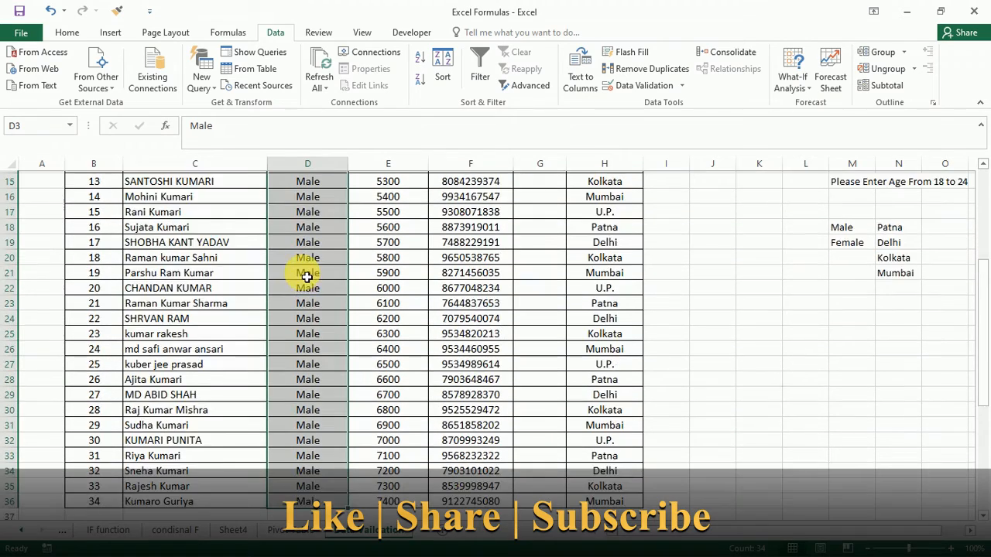
{"action": "scroll", "coordinate": [307, 276], "scroll_direction": "up", "scroll_amount": 5}
Step: Change the gender to Female in cells D5 and D4 using their validation lists
{"action": "left_click", "coordinate": [330, 225]}
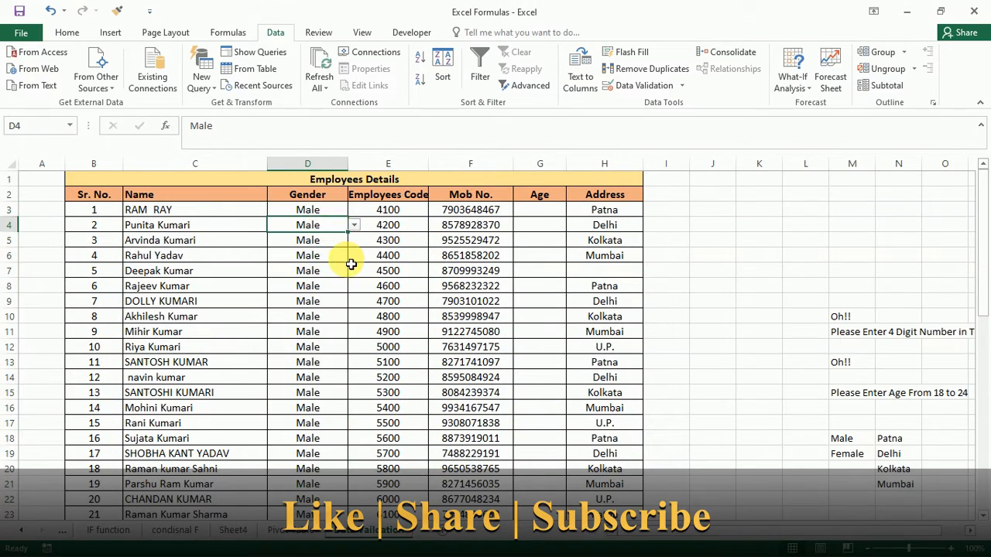
{"action": "left_click", "coordinate": [334, 242]}
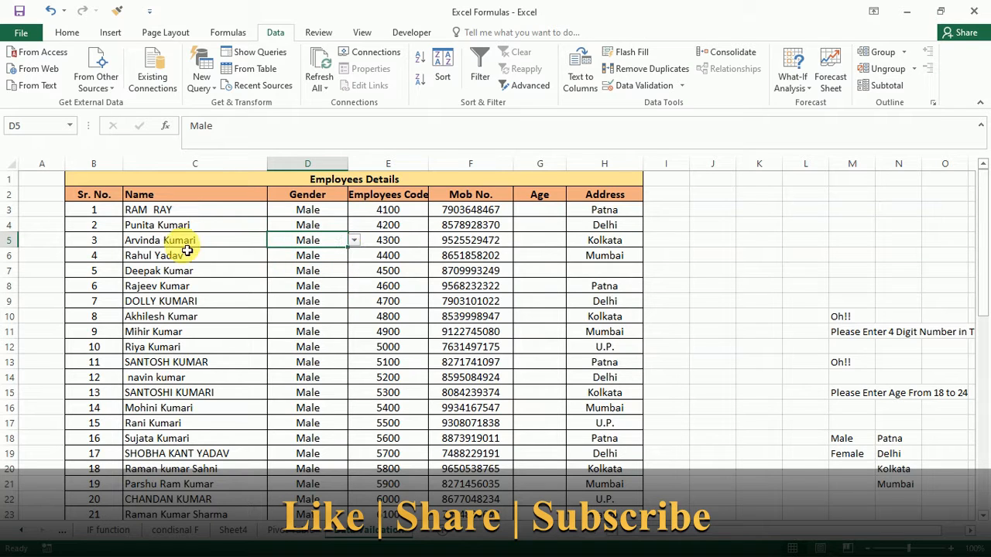
{"action": "left_click", "coordinate": [354, 240]}
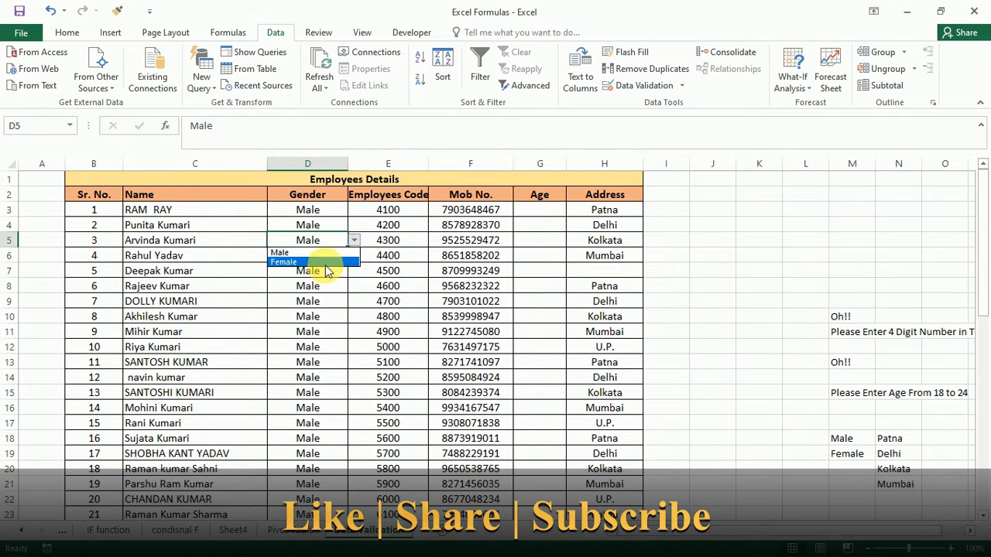
{"action": "left_click", "coordinate": [326, 263]}
{"action": "left_click", "coordinate": [343, 225]}
{"action": "left_click", "coordinate": [354, 225]}
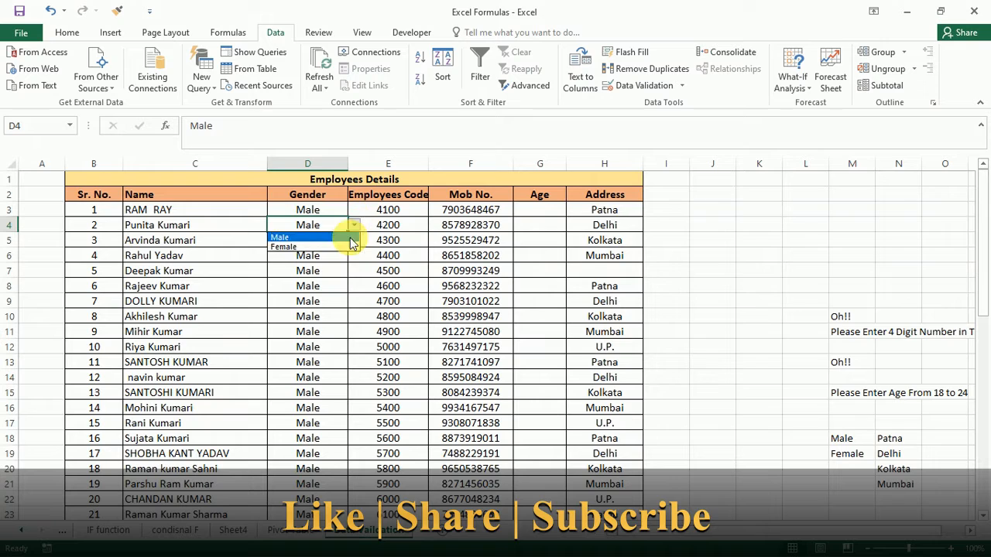
{"action": "left_click", "coordinate": [341, 246]}
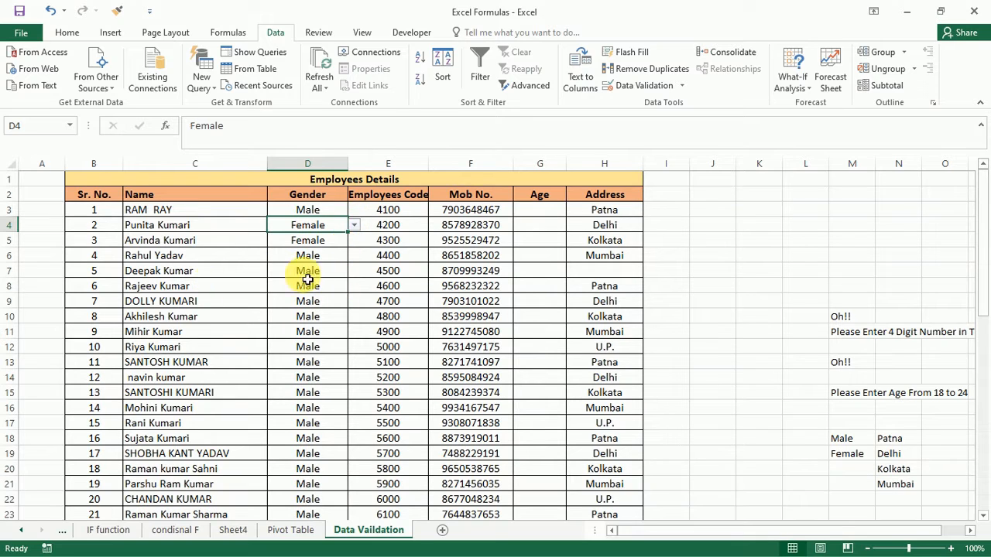
Step: Change the gender to Female in cells D9 and D15 using their validation lists
{"action": "left_click", "coordinate": [310, 270]}
{"action": "left_click", "coordinate": [296, 308]}
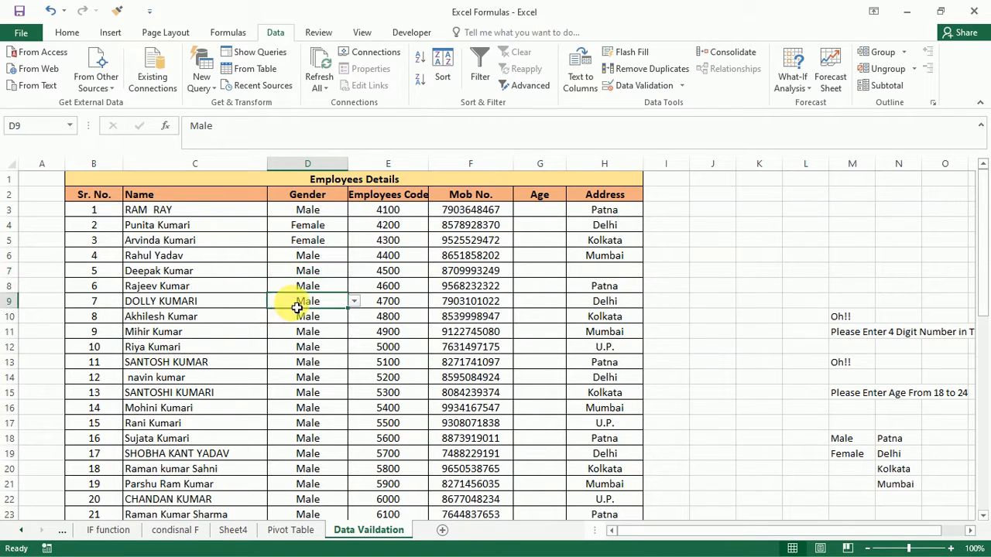
{"action": "left_click", "coordinate": [355, 302]}
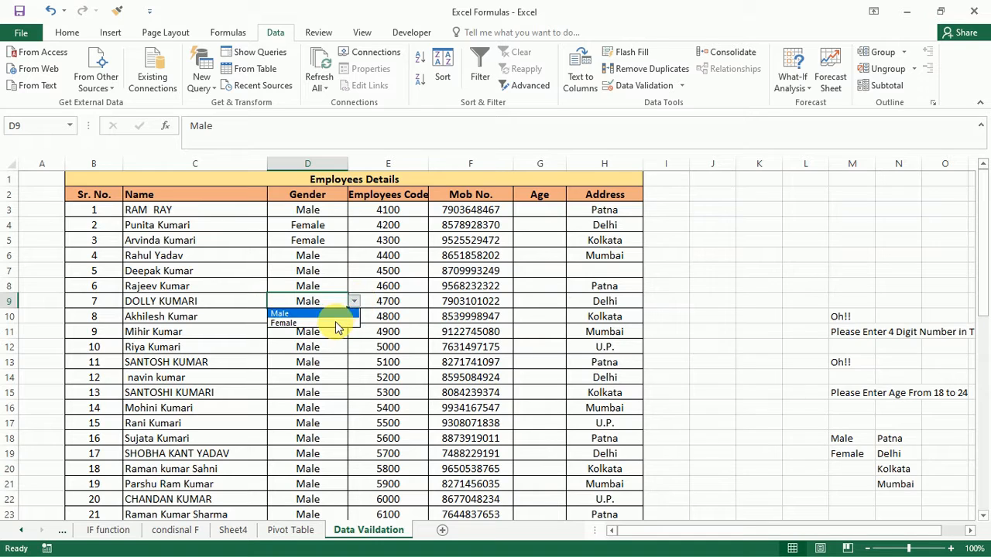
{"action": "left_click", "coordinate": [338, 327]}
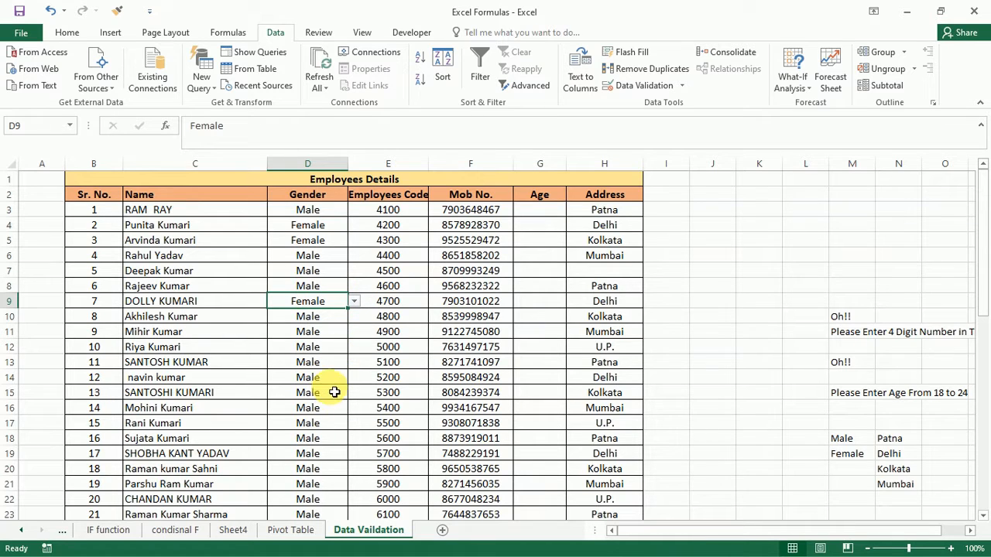
{"action": "left_click", "coordinate": [330, 391]}
{"action": "left_click", "coordinate": [354, 393]}
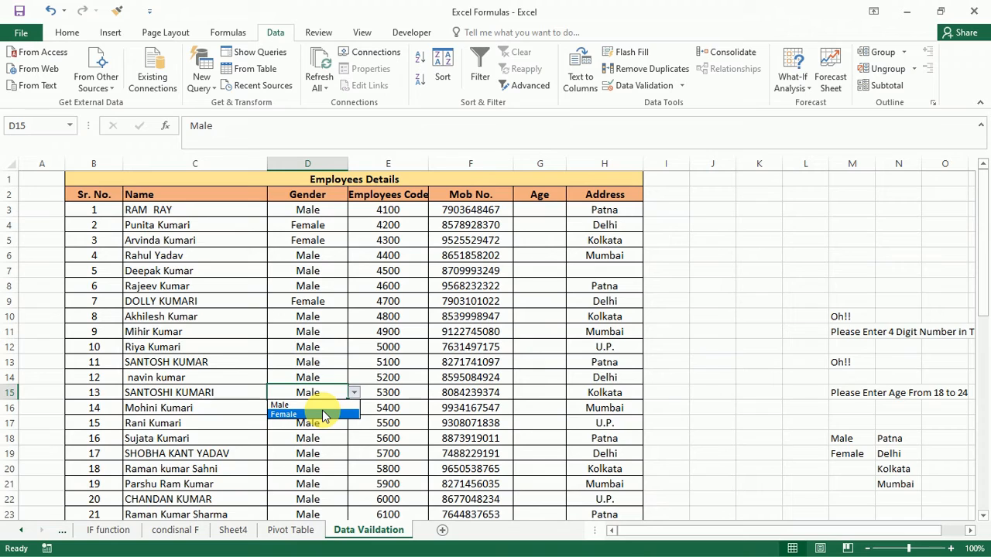
{"action": "left_click", "coordinate": [322, 414]}
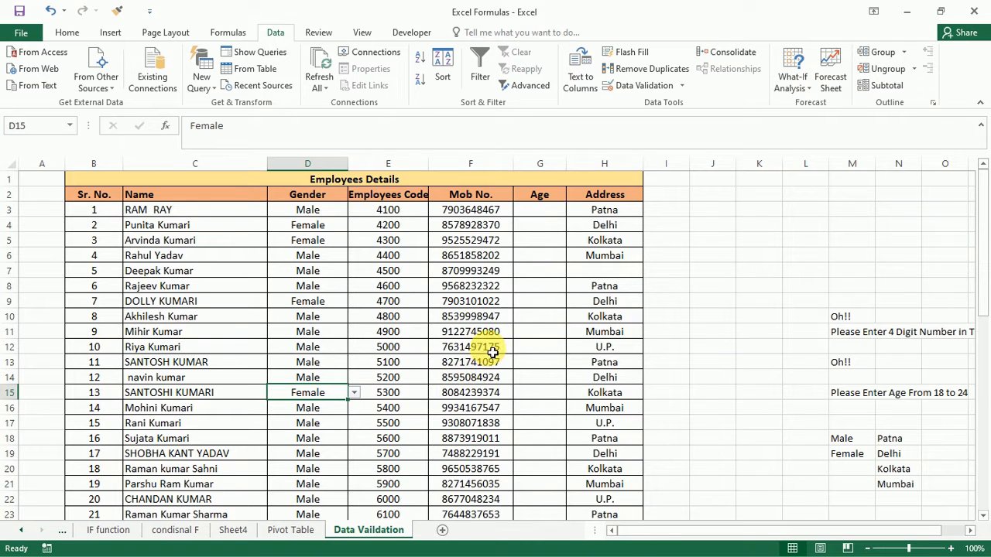
Step: Change the gender to Female in cells D16 and D17 using their validation lists
{"action": "left_click", "coordinate": [317, 408]}
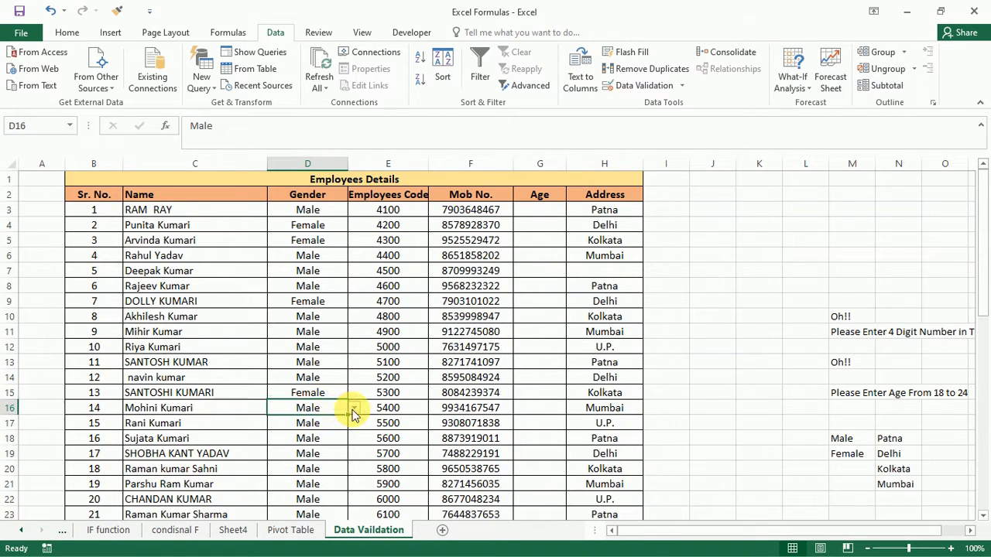
{"action": "left_click", "coordinate": [353, 409]}
{"action": "left_click", "coordinate": [316, 425]}
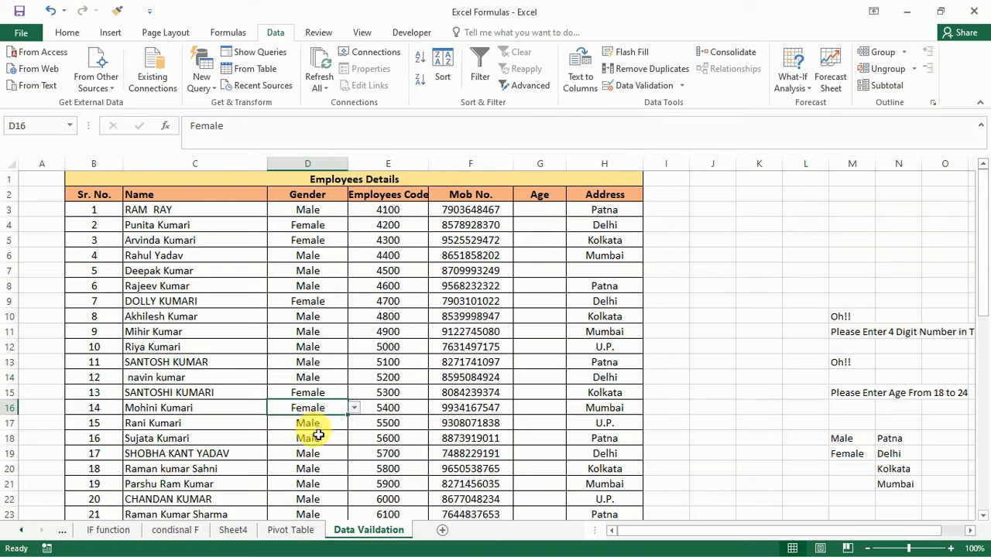
{"action": "left_click", "coordinate": [324, 429]}
{"action": "left_click", "coordinate": [353, 423]}
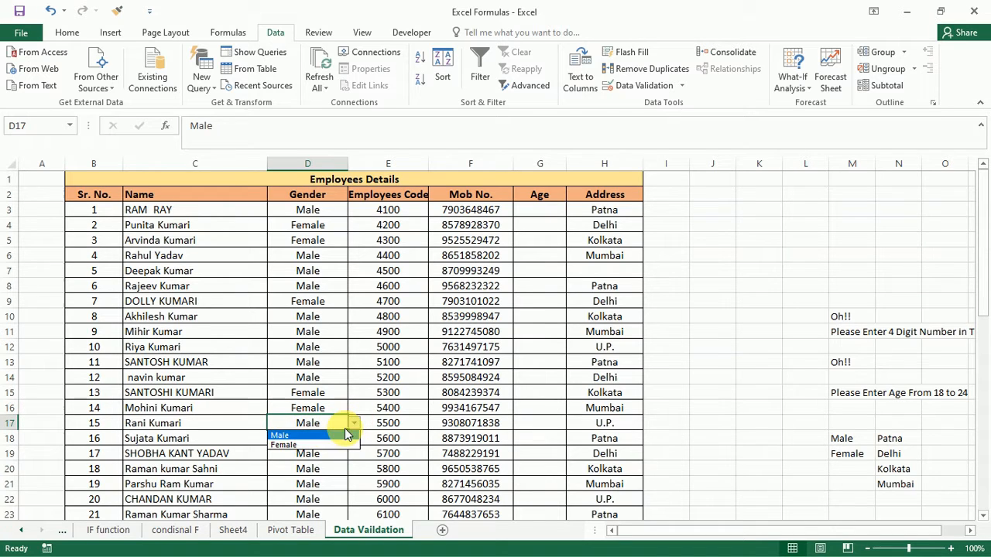
{"action": "left_click", "coordinate": [302, 442]}
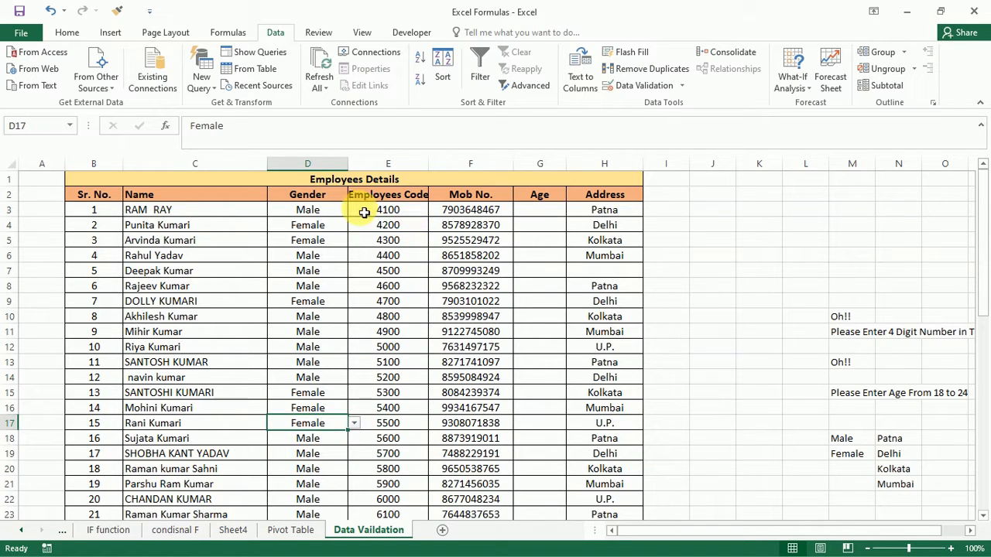
Step: Apply a text length validation rule to employee code cell E3, between a minimum of 4 and a maximum of 4
{"action": "left_click", "coordinate": [388, 215]}
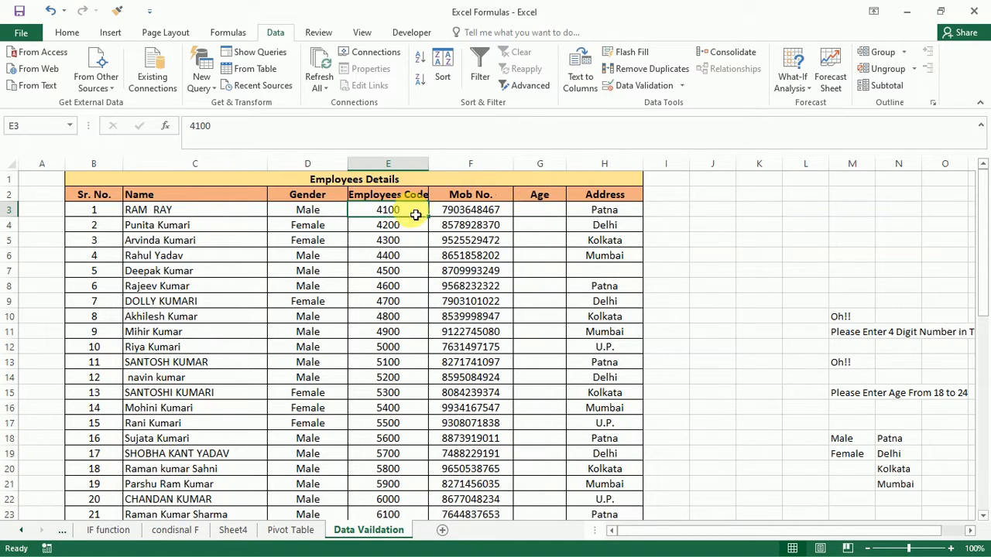
{"action": "left_click", "coordinate": [640, 87]}
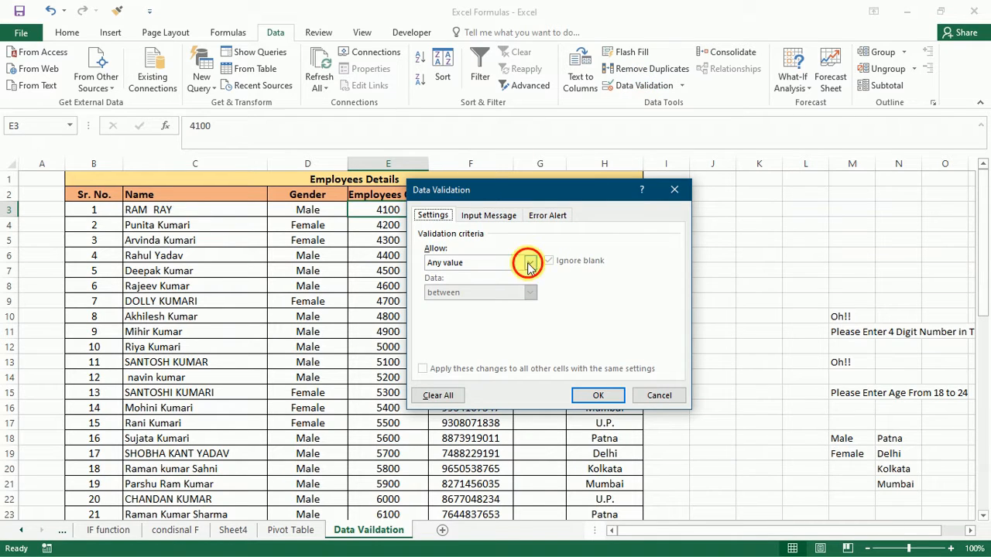
{"action": "left_click", "coordinate": [530, 264]}
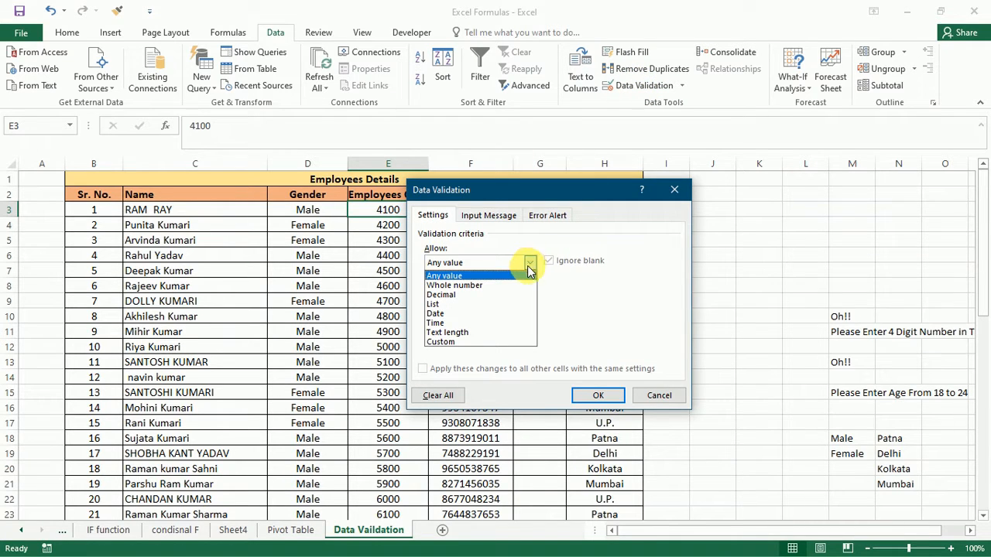
{"action": "left_click", "coordinate": [444, 335]}
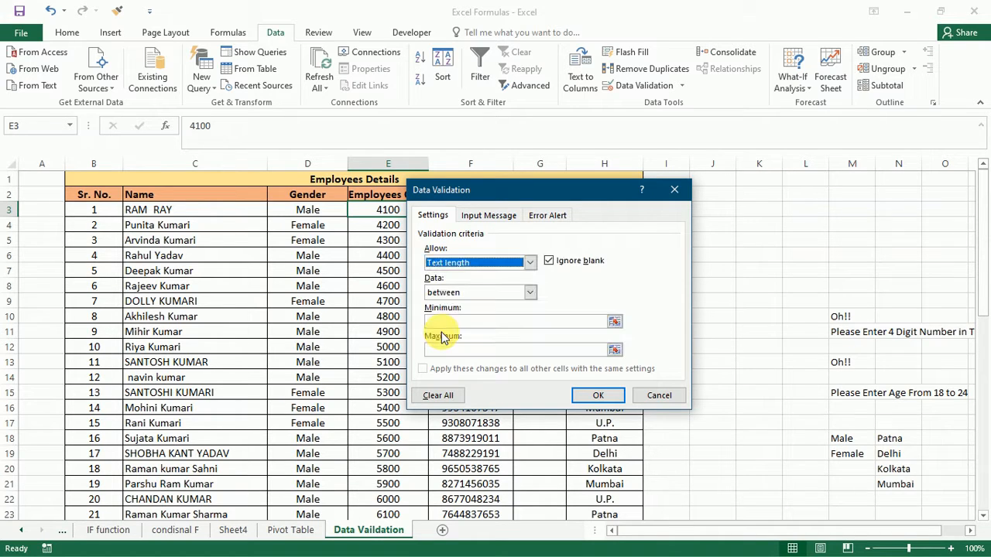
{"action": "left_click", "coordinate": [468, 322]}
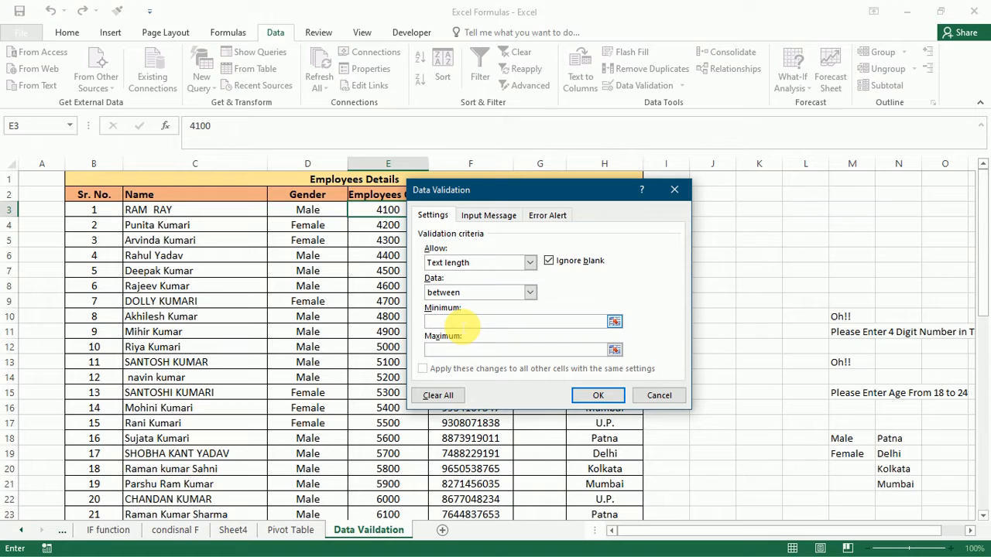
{"action": "type", "text": "4"}
{"action": "left_click", "coordinate": [457, 349]}
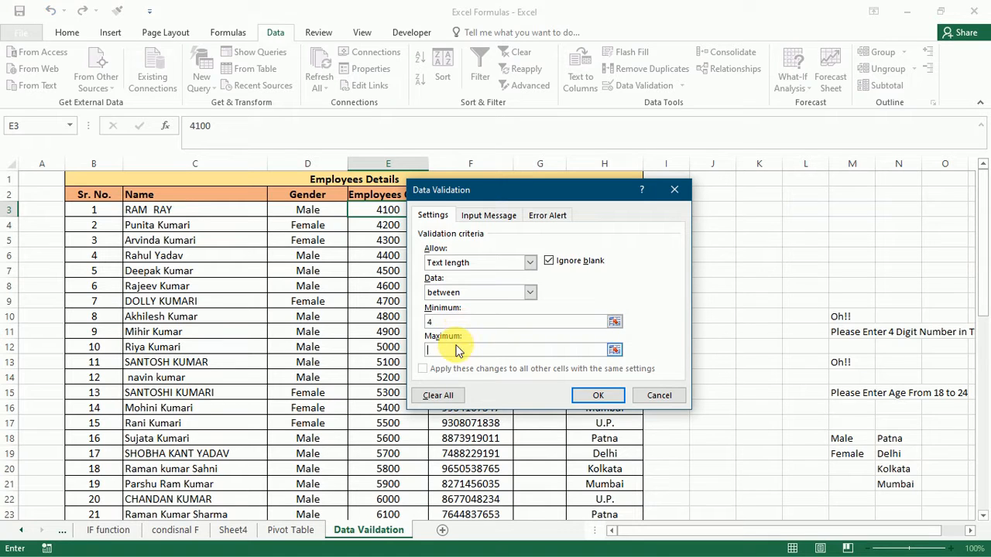
{"action": "type", "text": "4"}
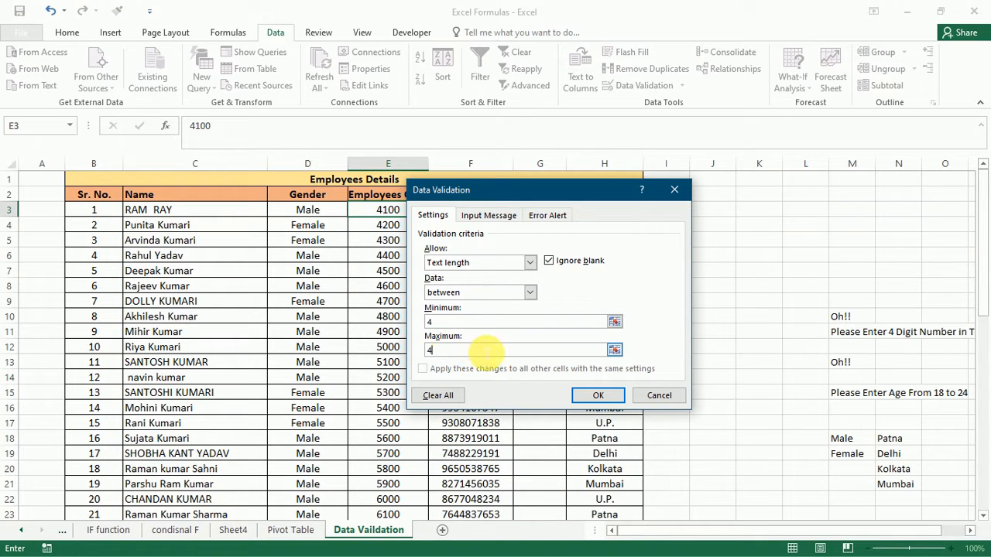
{"action": "left_click", "coordinate": [594, 394]}
{"action": "left_click", "coordinate": [416, 223]}
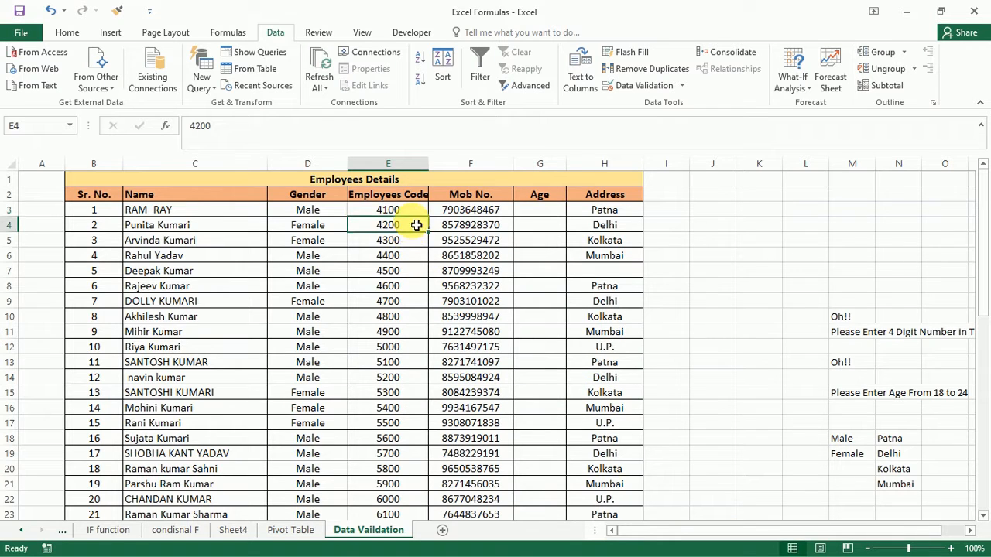
Step: Test the E3 rule by entering the five-digit code 41001, and discard the entry
{"action": "double_click", "coordinate": [418, 211]}
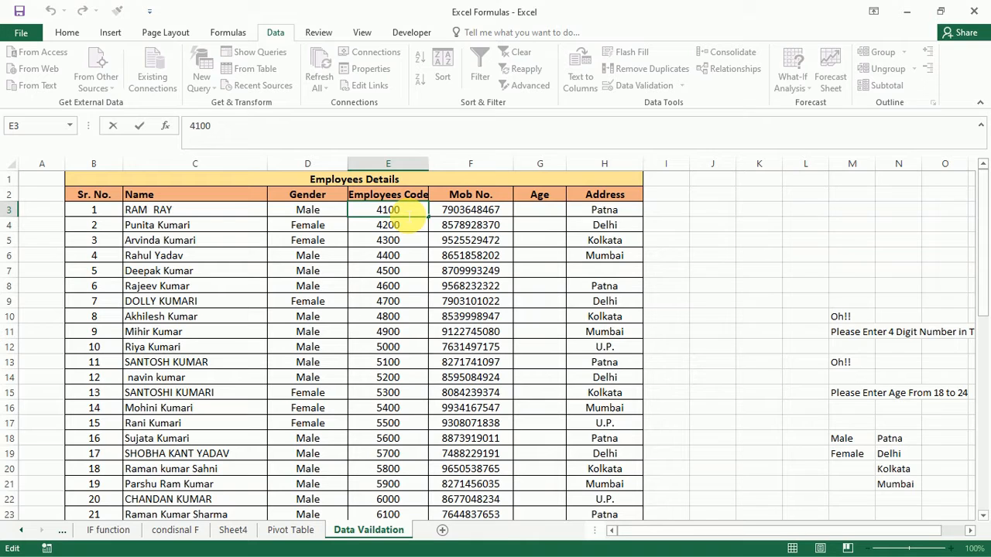
{"action": "type", "text": "1"}
{"action": "key", "text": "Return"}
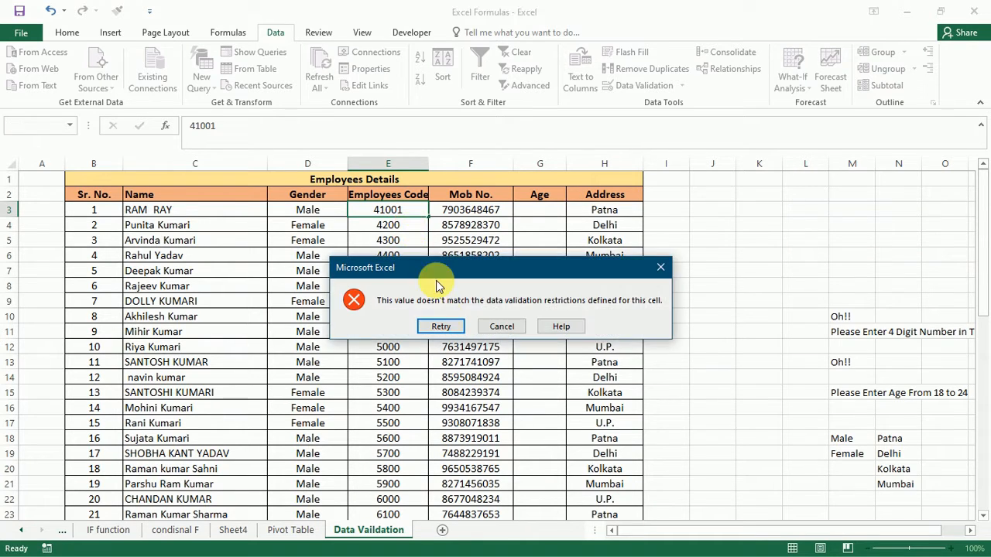
{"action": "left_click", "coordinate": [497, 326]}
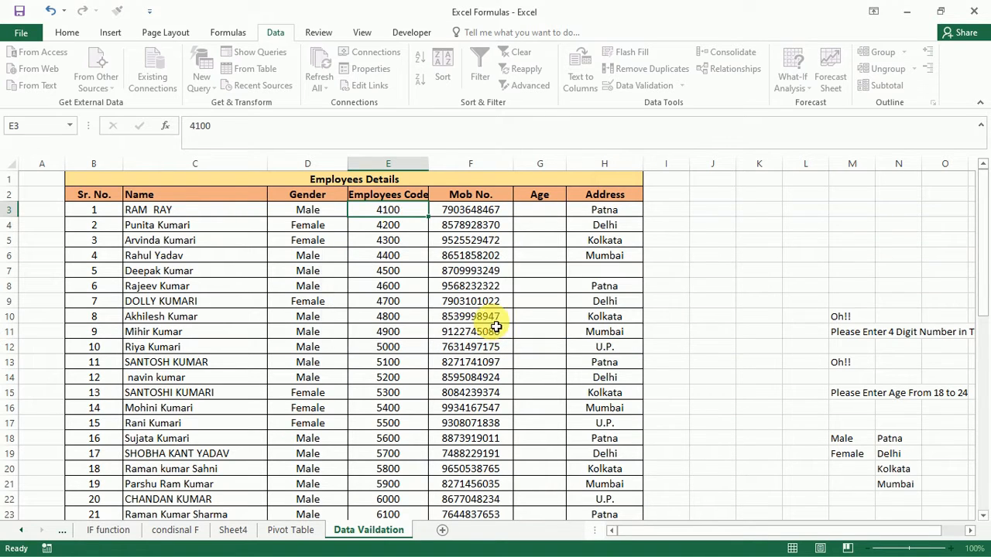
Step: Change the employee code in E3 to 4112
{"action": "double_click", "coordinate": [389, 209]}
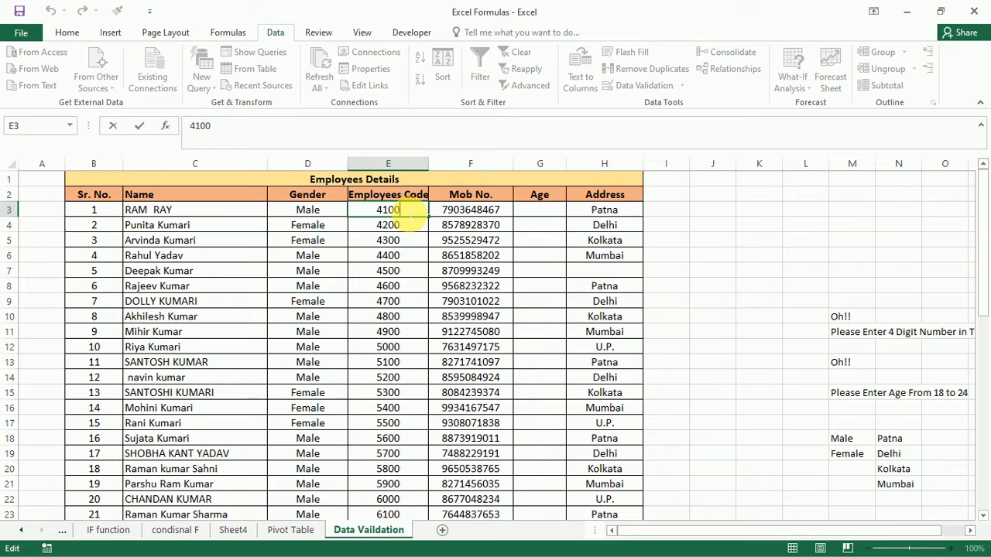
{"action": "key", "text": "BackSpace"}
{"action": "key", "text": "BackSpace"}
{"action": "key", "text": "BackSpace"}
{"action": "type", "text": "112"}
{"action": "left_click", "coordinate": [407, 222]}
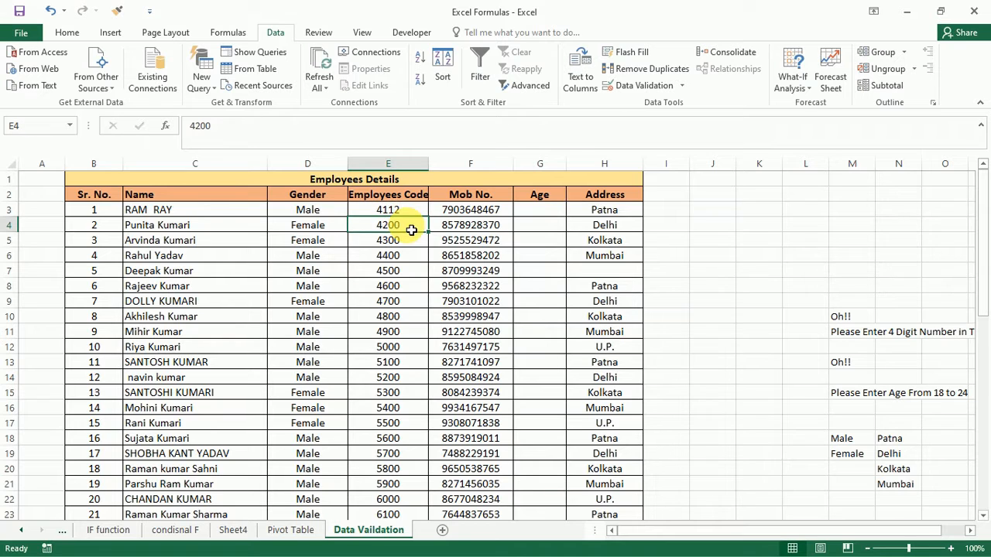
Step: Fill the E3 code and its text length rule down the Employees Code column through E36
{"action": "left_click", "coordinate": [409, 212]}
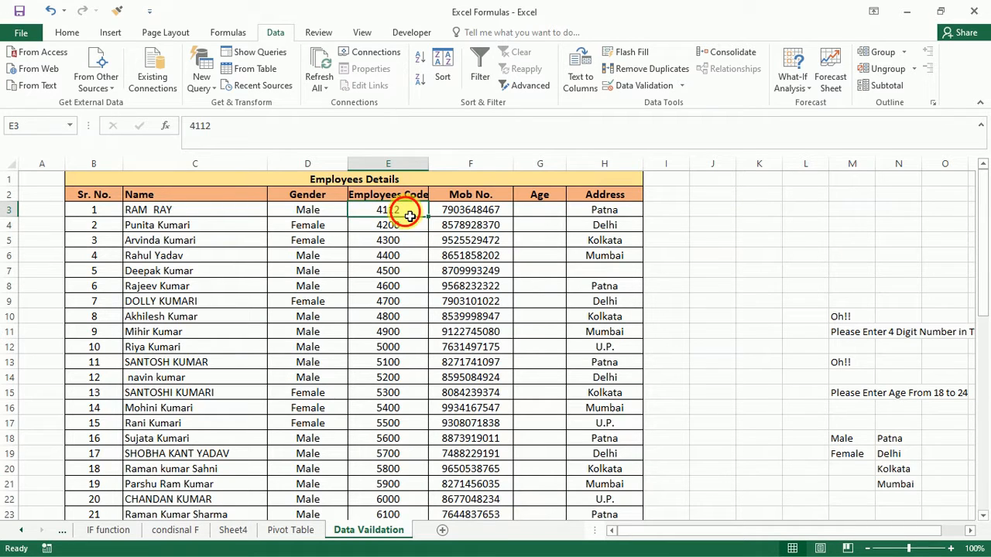
{"action": "double_click", "coordinate": [410, 214]}
{"action": "left_click", "coordinate": [416, 230]}
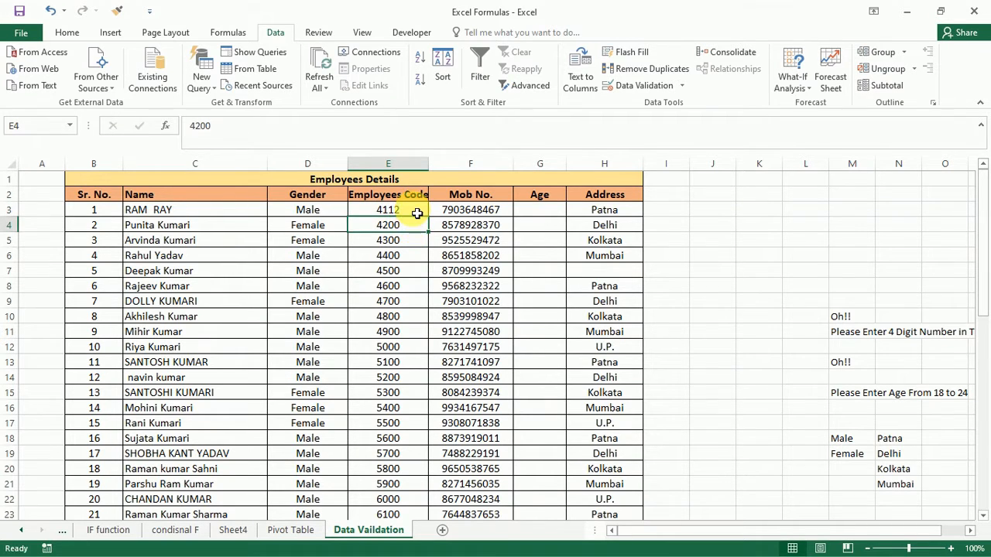
{"action": "left_click", "coordinate": [422, 215]}
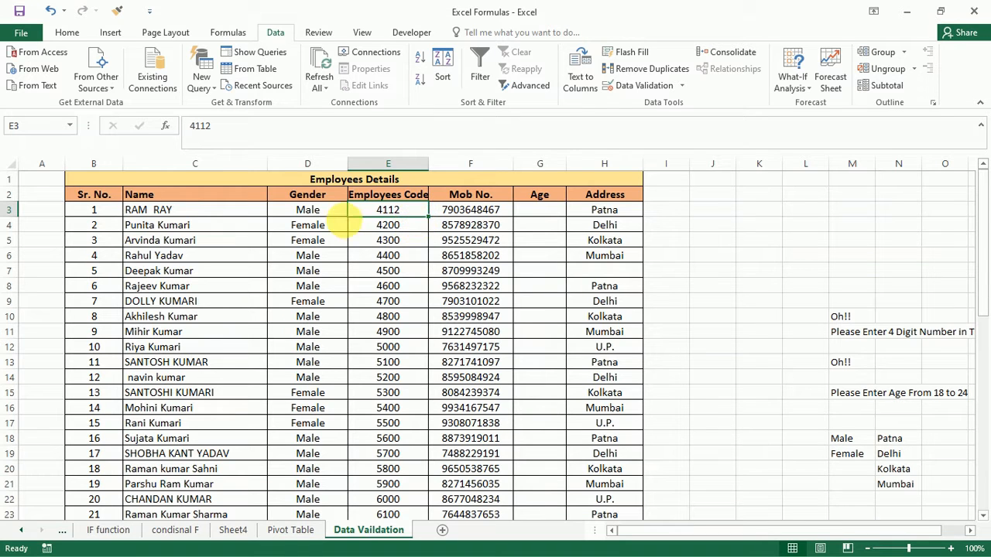
{"action": "double_click", "coordinate": [428, 217]}
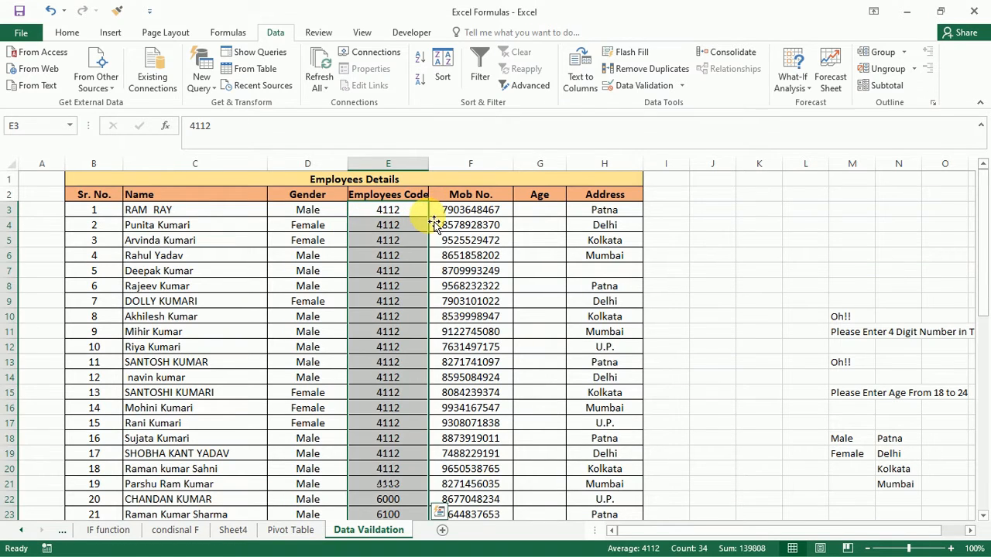
{"action": "key", "text": "ctrl+z"}
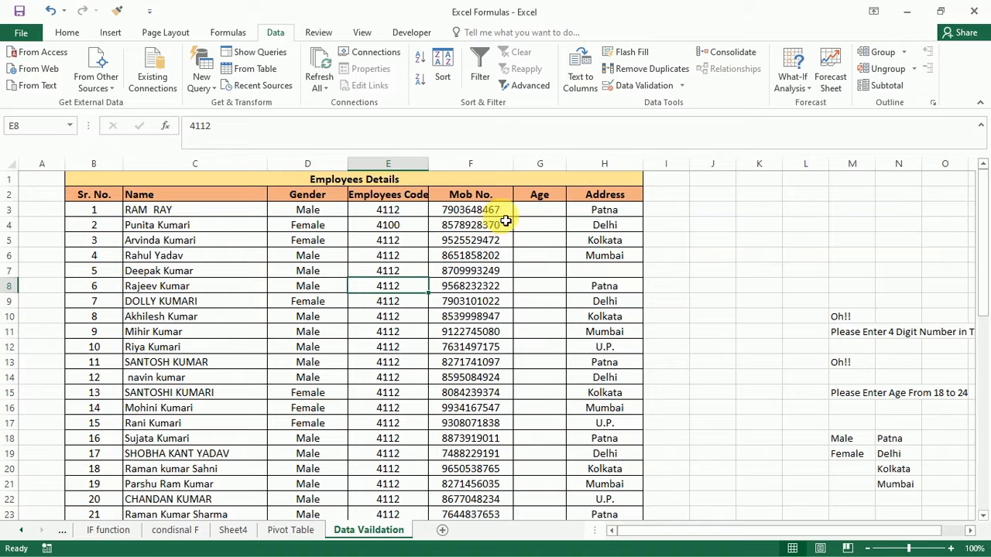
Step: Apply a text length validation rule to mobile number cell F3, between a minimum of 10 and a maximum of 10
{"action": "left_click", "coordinate": [505, 212]}
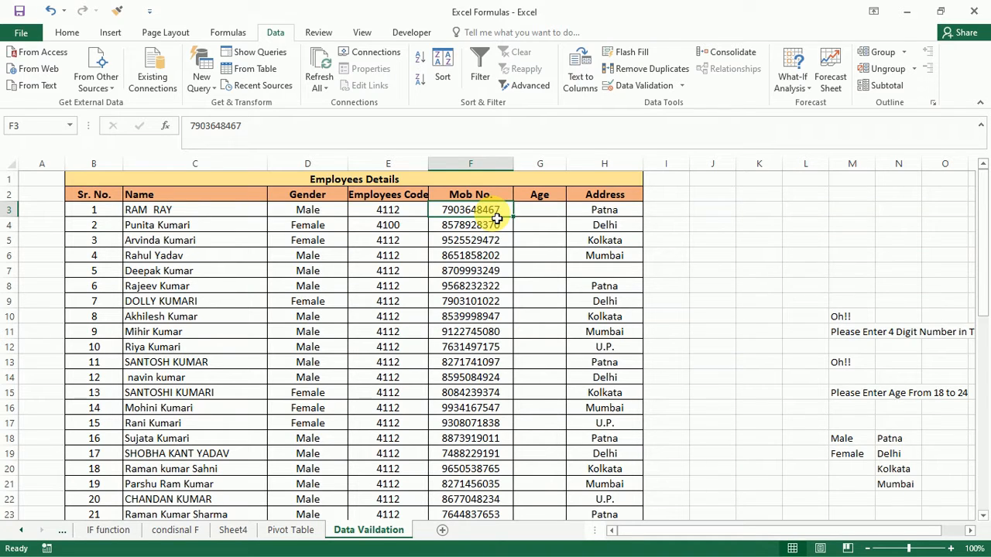
{"action": "left_click", "coordinate": [656, 86]}
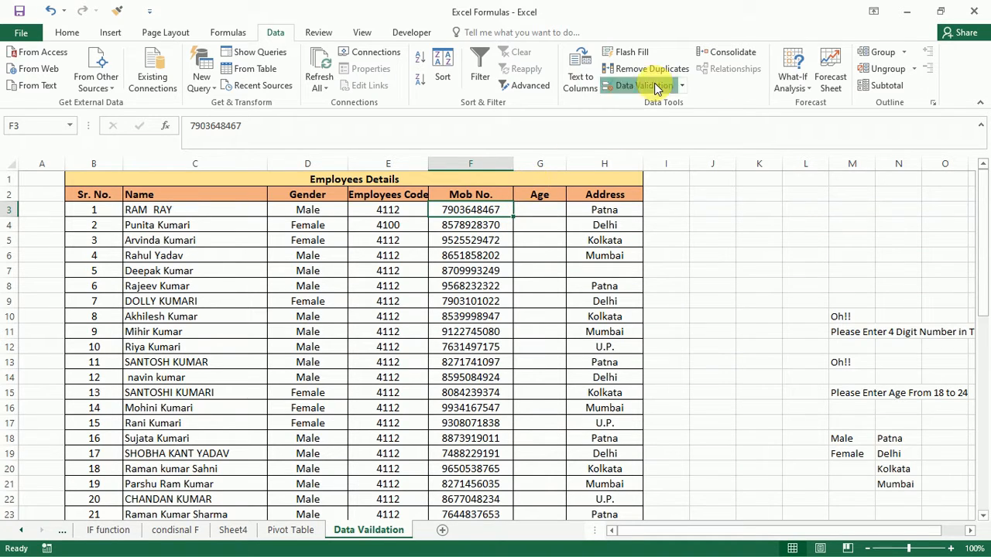
{"action": "left_click", "coordinate": [530, 264]}
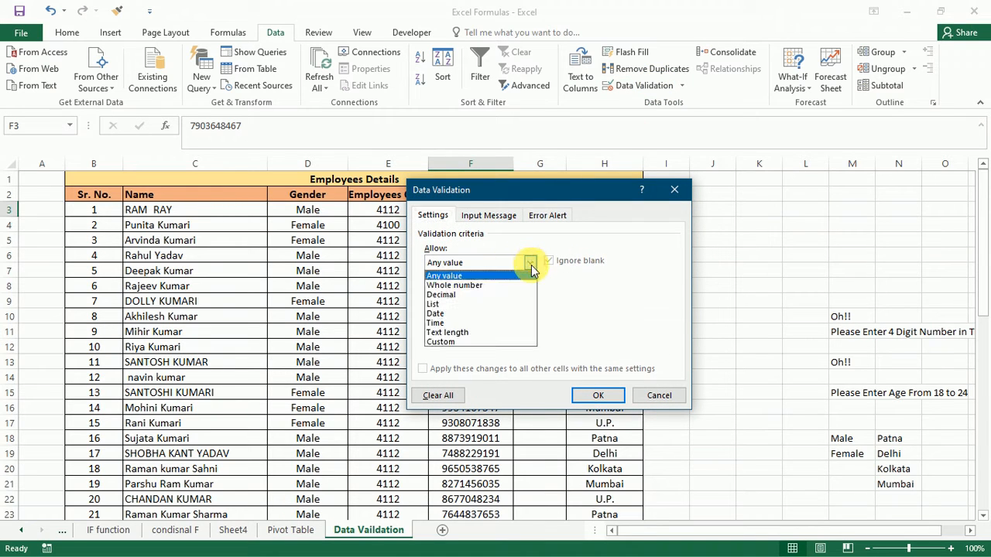
{"action": "left_click", "coordinate": [483, 333]}
{"action": "left_click", "coordinate": [503, 322]}
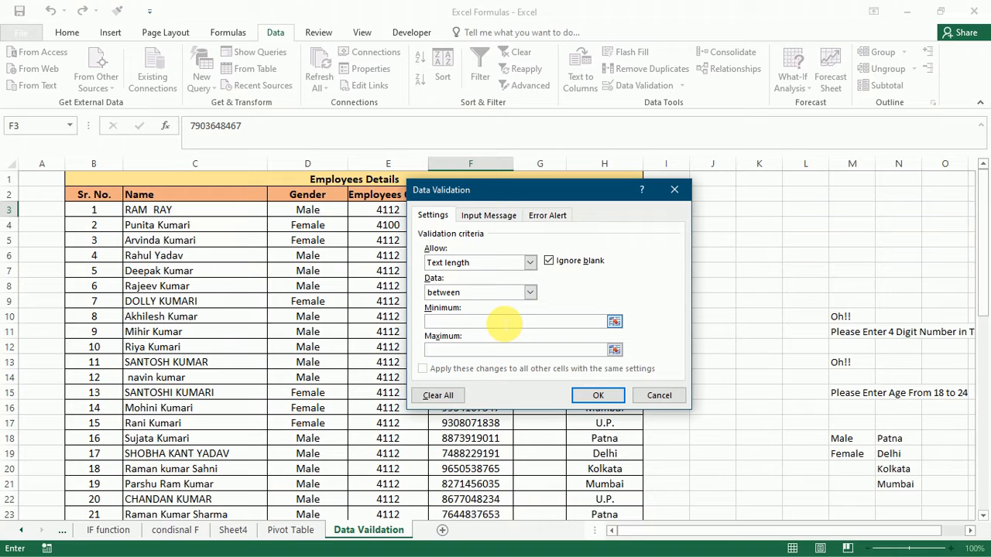
{"action": "type", "text": "10"}
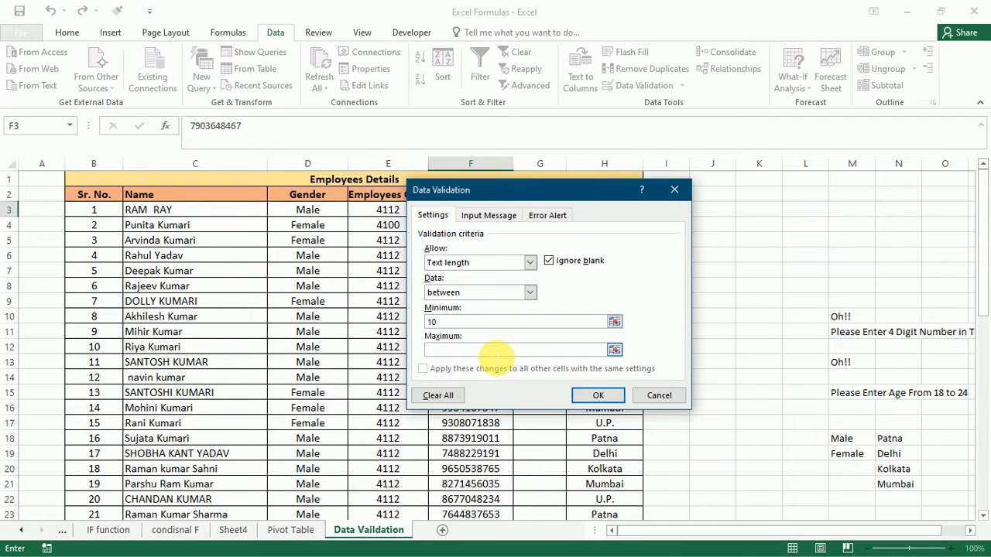
{"action": "left_click", "coordinate": [495, 355]}
{"action": "type", "text": "10"}
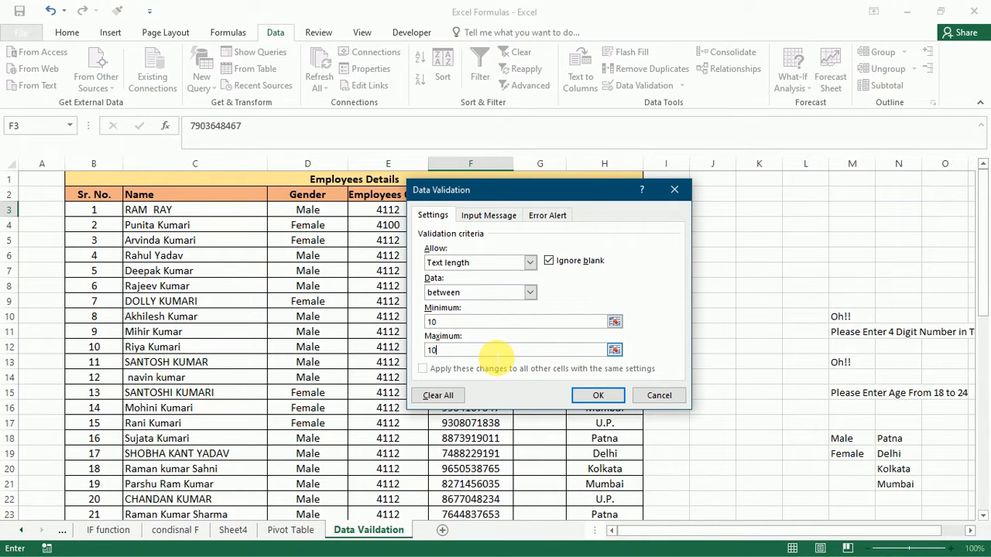
{"action": "left_click", "coordinate": [597, 395]}
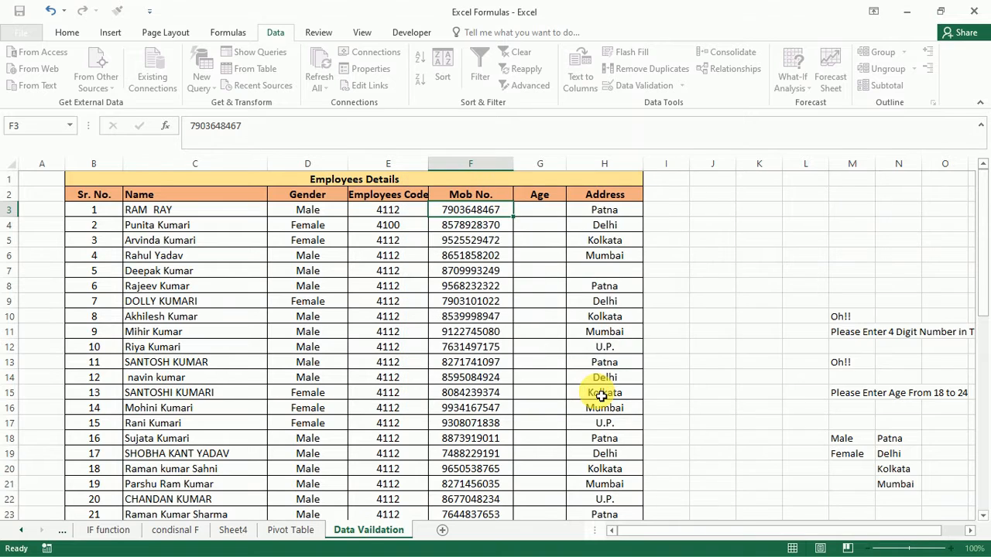
Step: Test the F3 rule by adding an eleventh digit, 1, to the mobile number, and discard the entry
{"action": "double_click", "coordinate": [507, 214]}
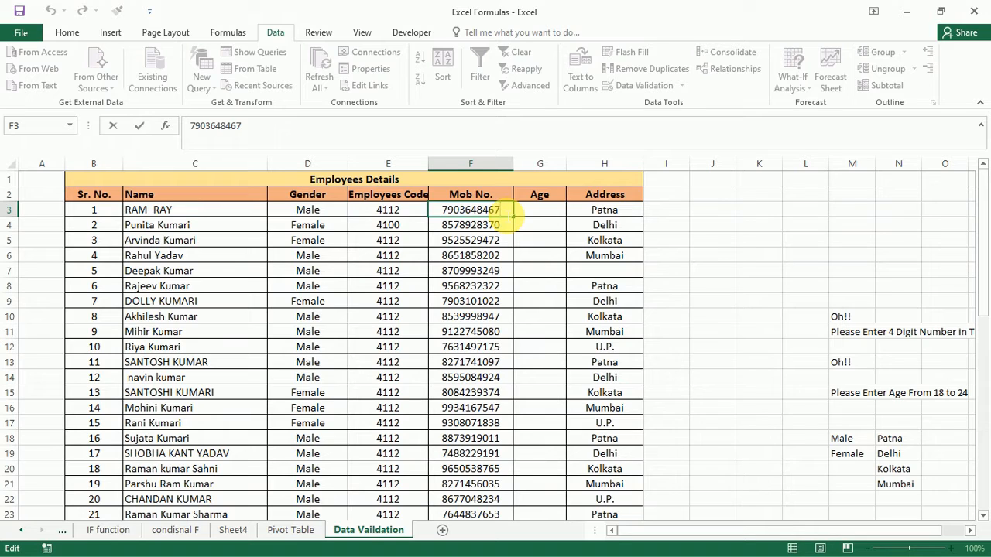
{"action": "type", "text": "1"}
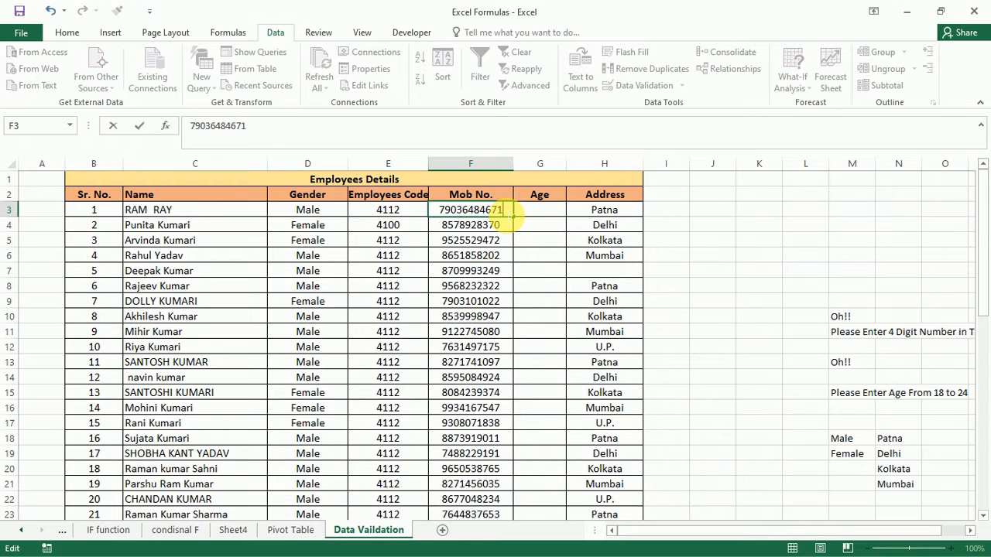
{"action": "left_click", "coordinate": [480, 247]}
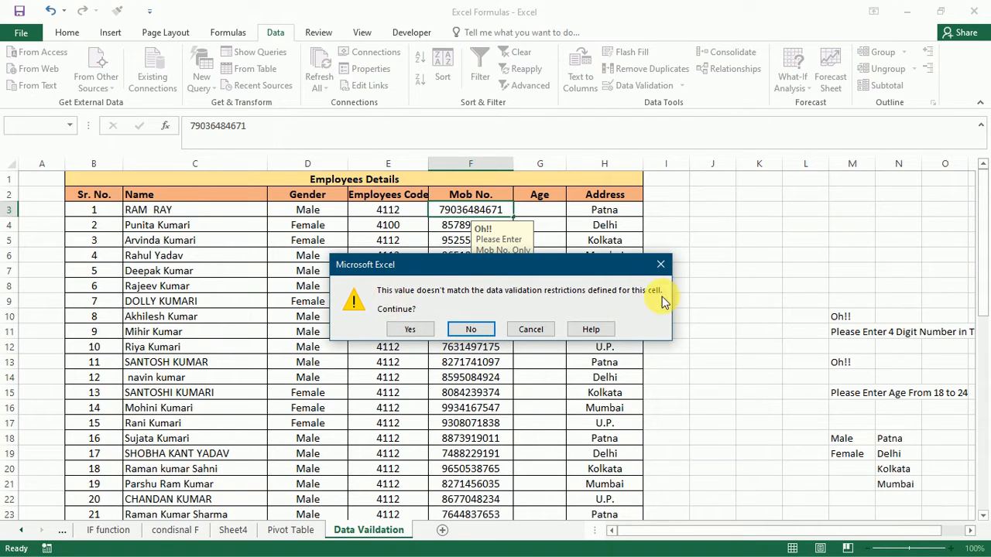
{"action": "left_click", "coordinate": [516, 330]}
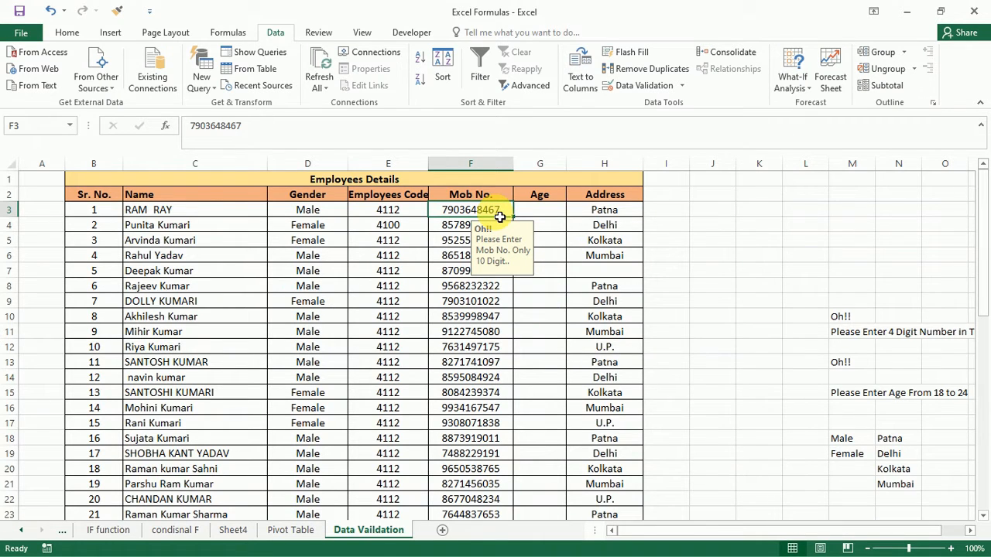
Step: Add the title "Oh!!" and the error message "Pls Enter only 10 Digit" to the warning alert of mobile number cell F3
{"action": "left_click", "coordinate": [639, 85]}
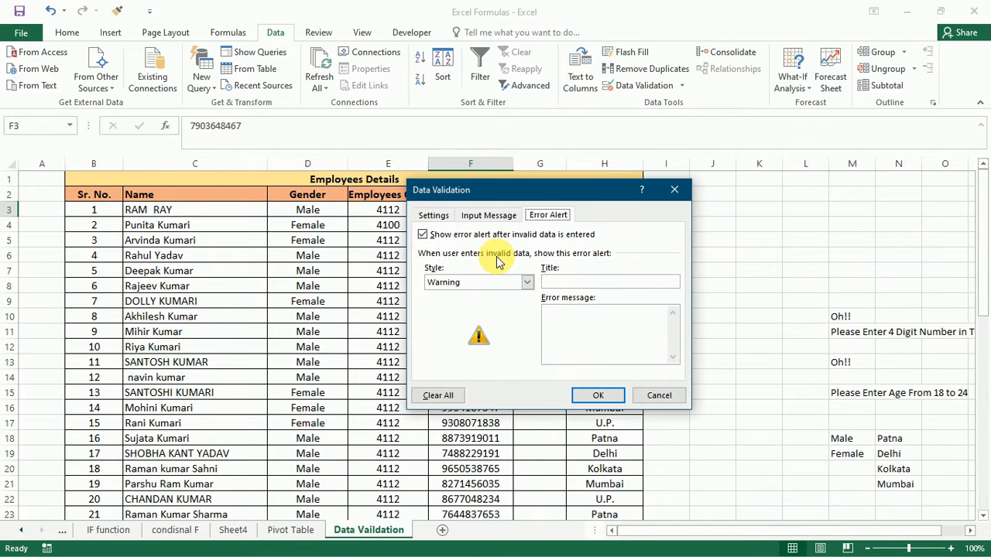
{"action": "left_click", "coordinate": [570, 281]}
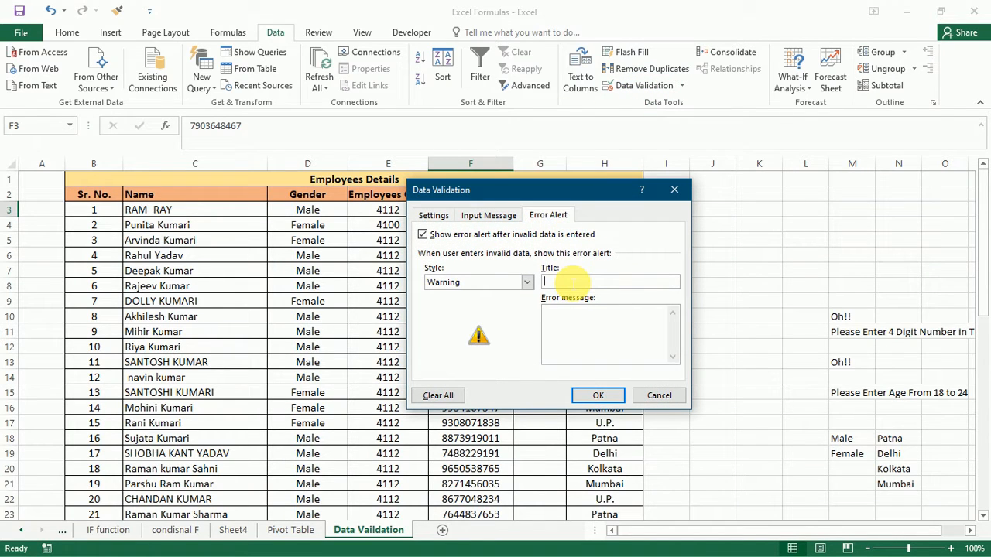
{"action": "type", "text": "Oh"}
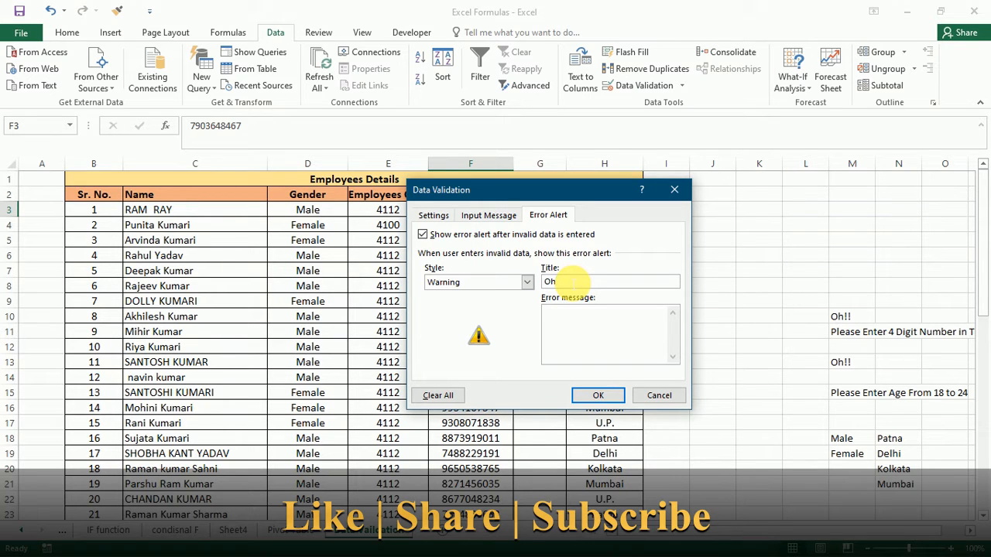
{"action": "type", "text": "!!"}
{"action": "left_click", "coordinate": [581, 326]}
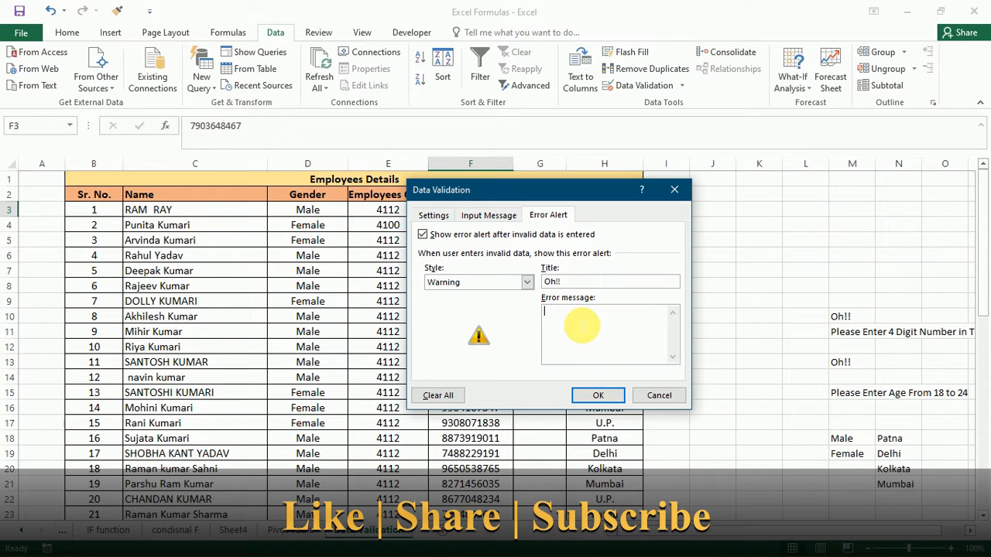
{"action": "type", "text": "Pls Enter"}
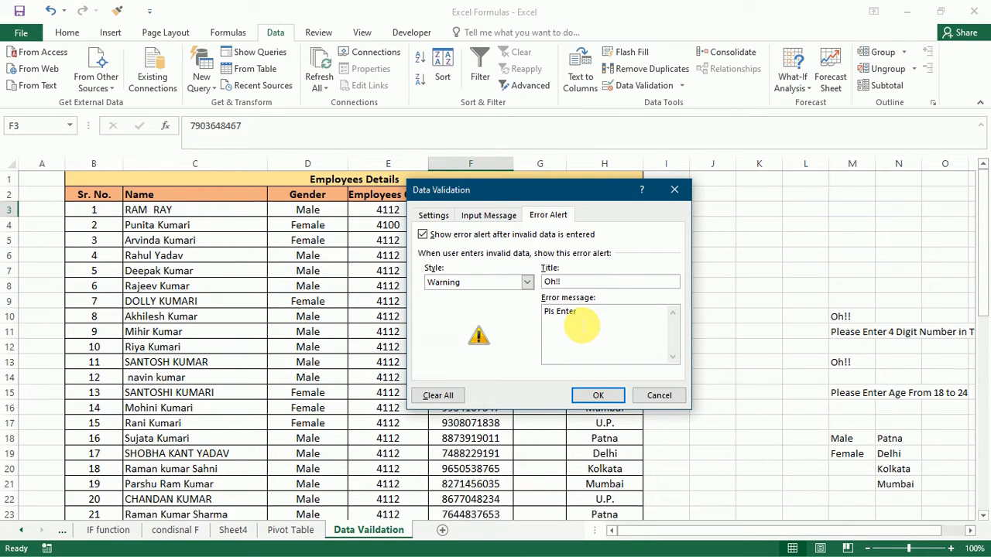
{"action": "type", "text": " only 10 Gigit"}
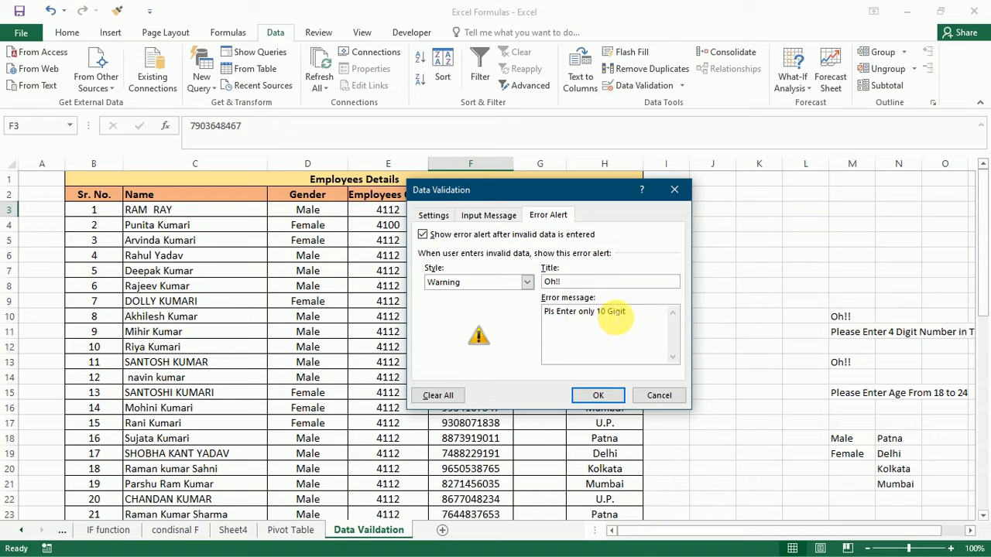
{"action": "double_click", "coordinate": [618, 313]}
{"action": "type", "text": "Digit"}
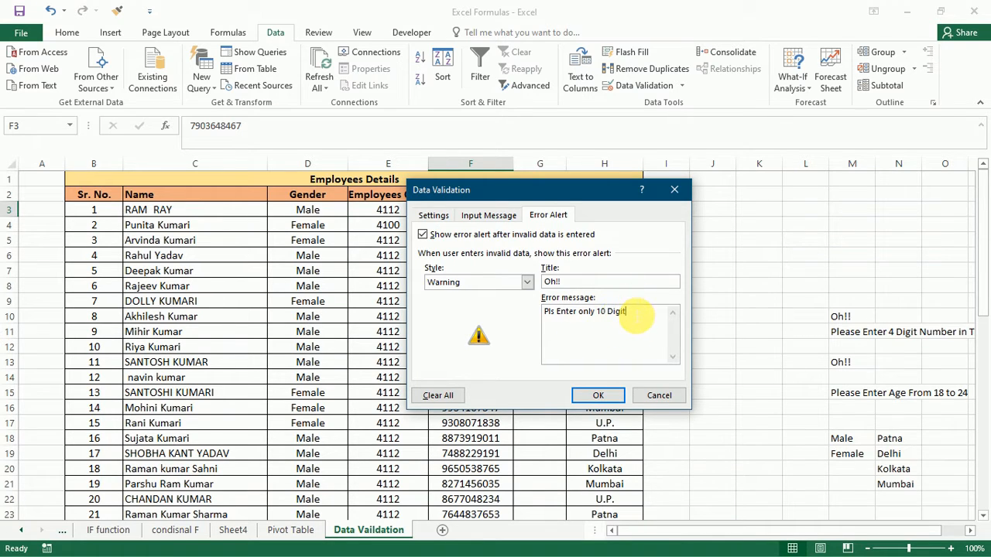
{"action": "left_click", "coordinate": [613, 396]}
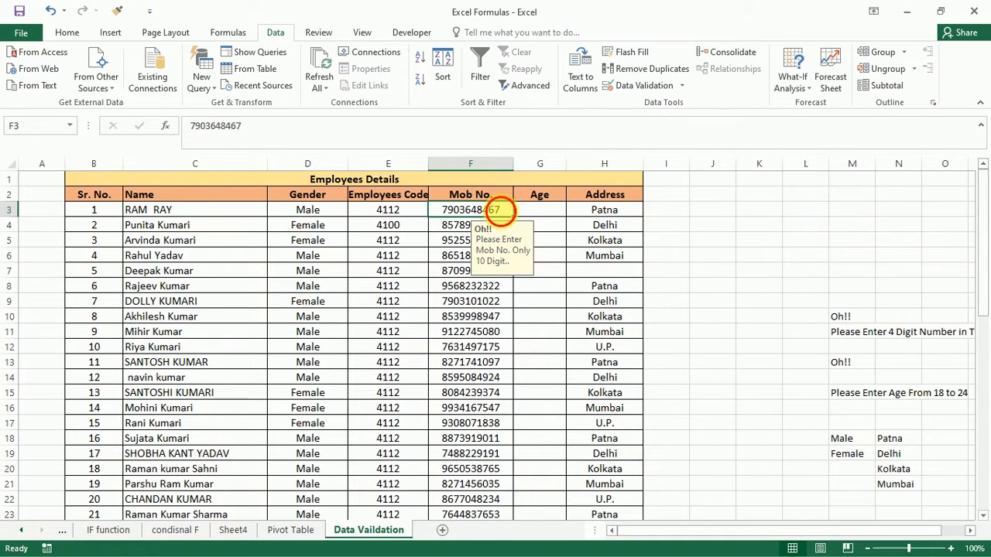
Step: Test the F3 alert by removing the last two digits of the mobile number, and accept the shortened entry despite the warning
{"action": "double_click", "coordinate": [509, 216]}
{"action": "key", "text": "BackSpace"}
{"action": "key", "text": "BackSpace"}
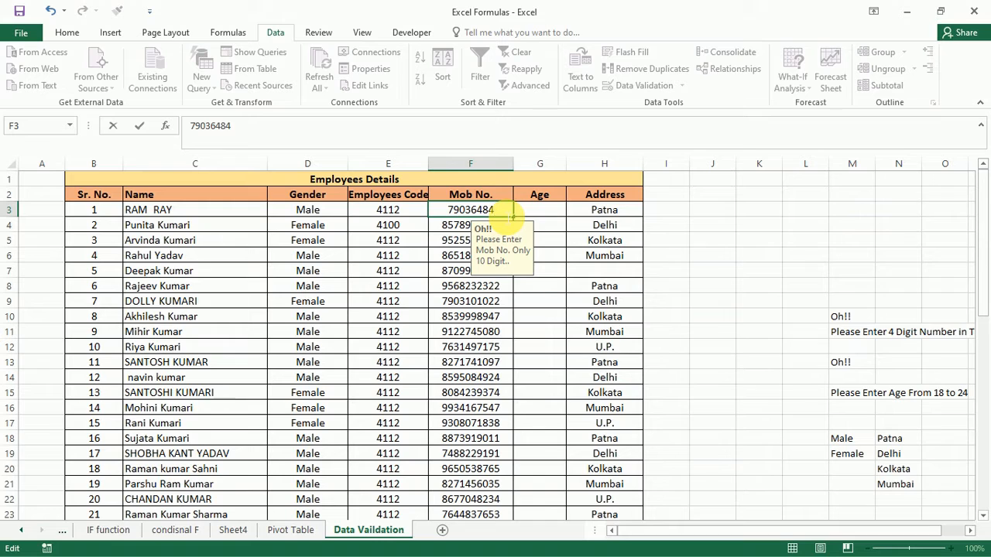
{"action": "key", "text": "Return"}
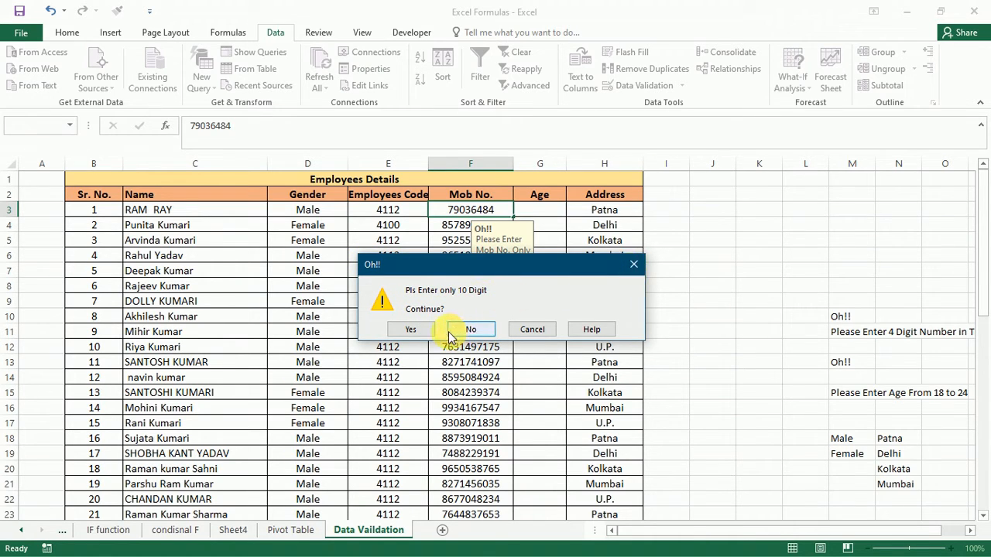
{"action": "left_click", "coordinate": [410, 330]}
Step: Test the F3 alert with an overlong mobile number by appending 1212, and discard the entry
{"action": "double_click", "coordinate": [510, 216]}
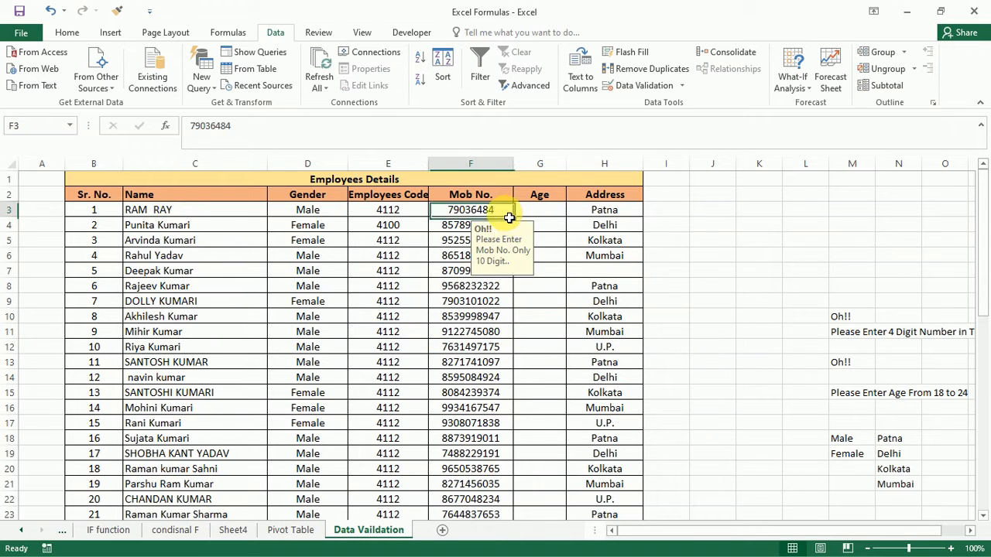
{"action": "type", "text": "1212"}
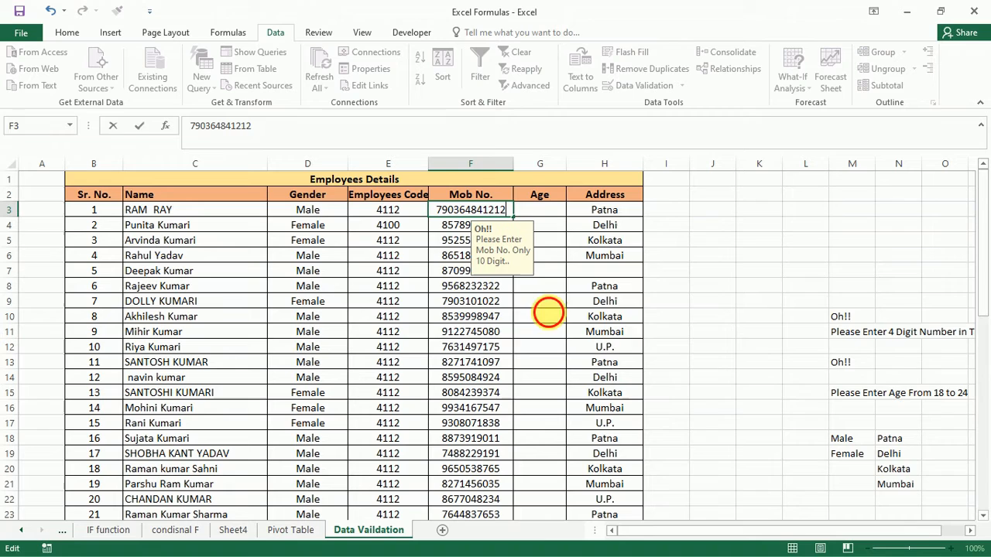
{"action": "key", "text": "Return"}
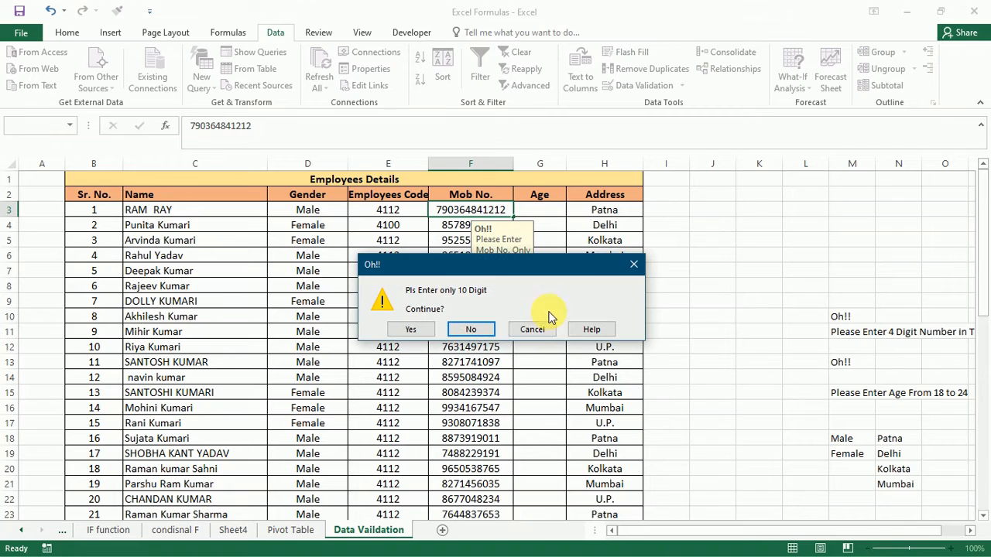
{"action": "left_click", "coordinate": [542, 331]}
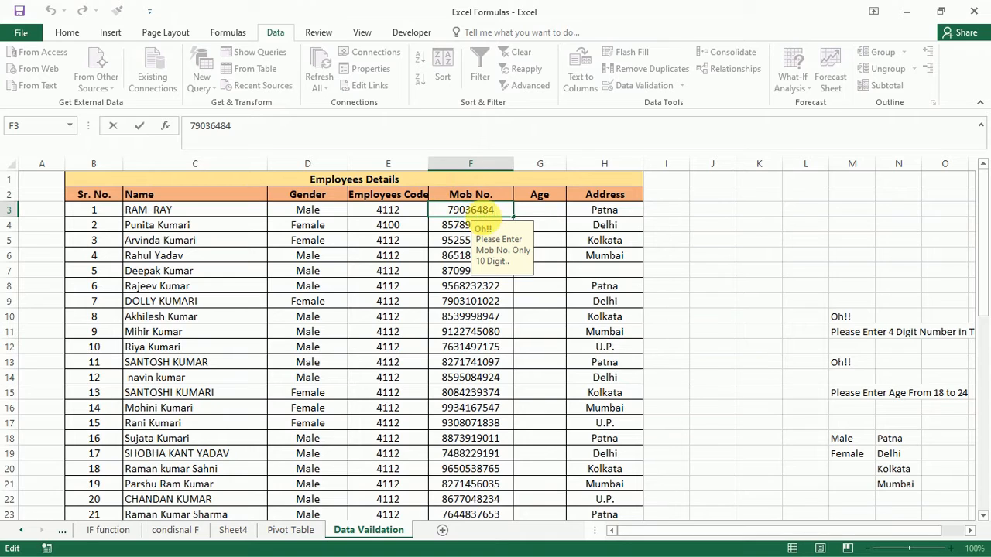
Step: Append 12 to the mobile number in F3 and fill the cell with its validation down the Mob No. column through F36
{"action": "type", "text": "12"}
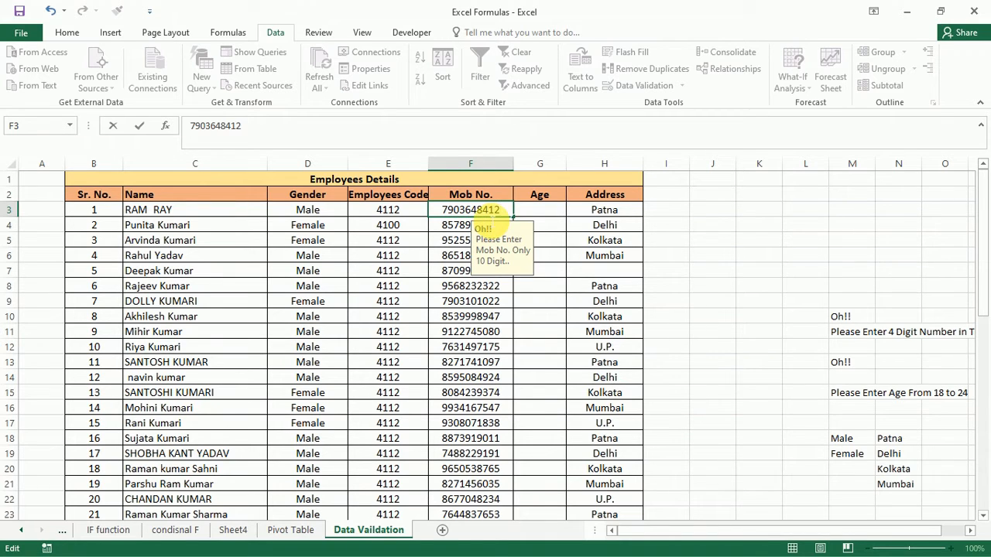
{"action": "left_click", "coordinate": [579, 325]}
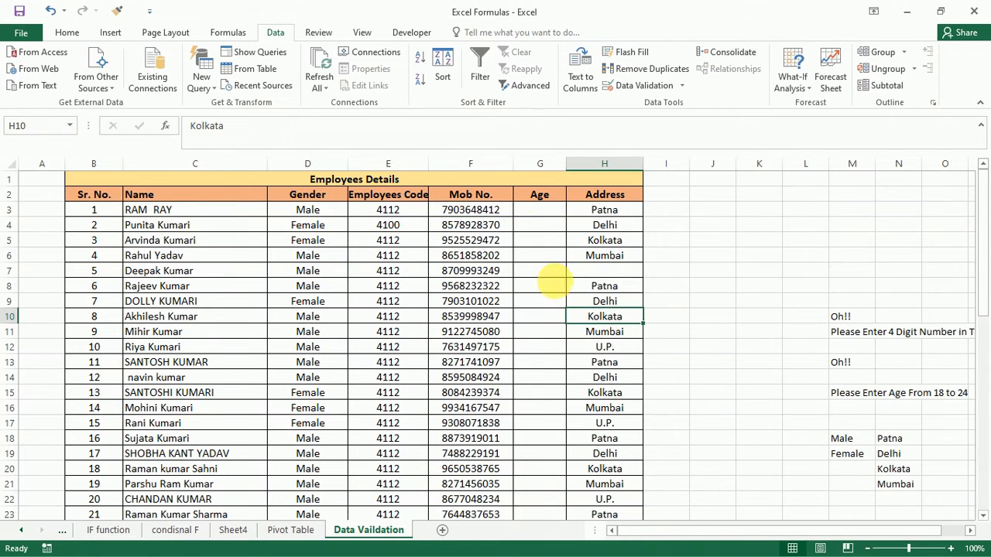
{"action": "left_click", "coordinate": [508, 211]}
{"action": "double_click", "coordinate": [520, 223]}
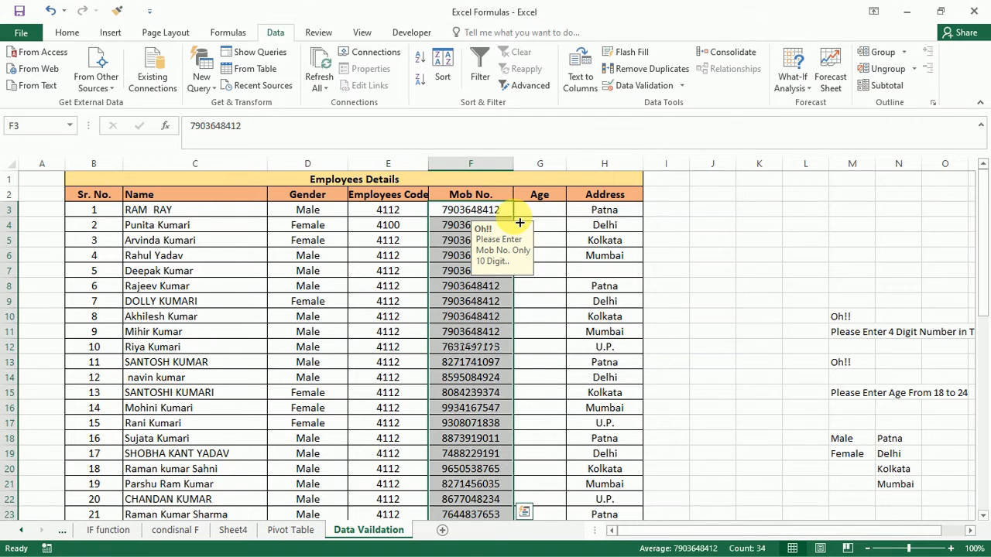
{"action": "left_click", "coordinate": [491, 345]}
{"action": "left_click", "coordinate": [493, 278]}
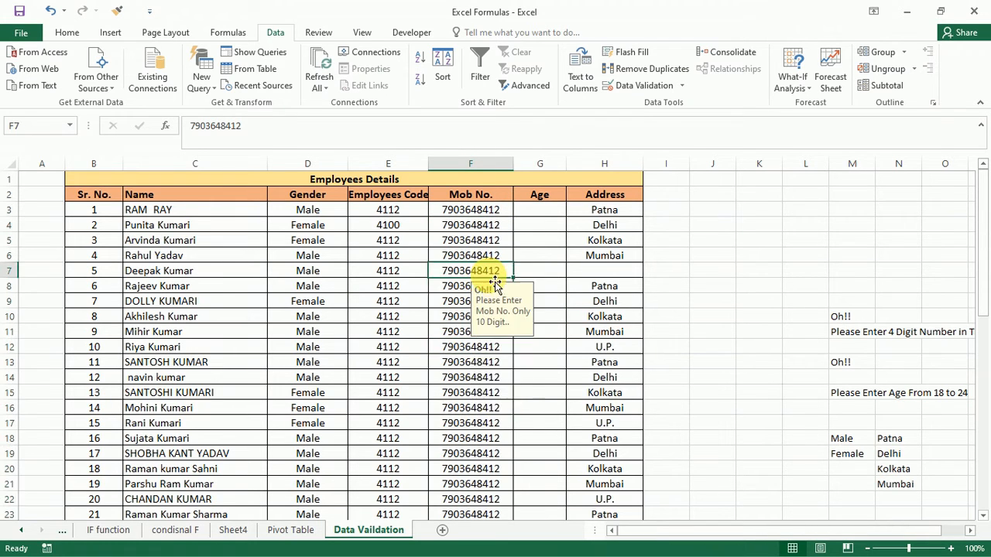
{"action": "key", "text": "ctrl+Down"}
{"action": "scroll", "coordinate": [501, 263], "scroll_direction": "up", "scroll_amount": 8}
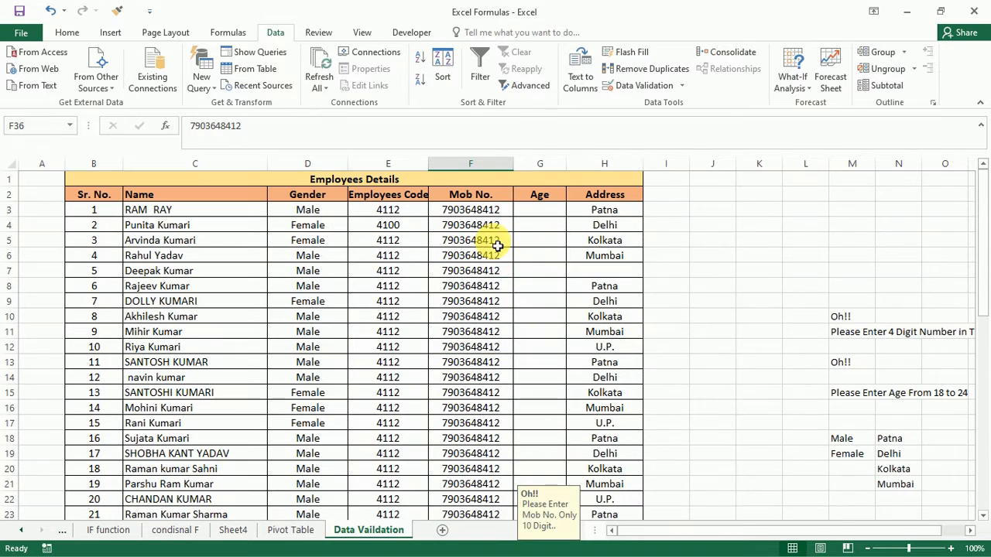
Step: Test the copied validation in F5 by deleting the mobile number's last four digits, and reject the entry
{"action": "double_click", "coordinate": [503, 242]}
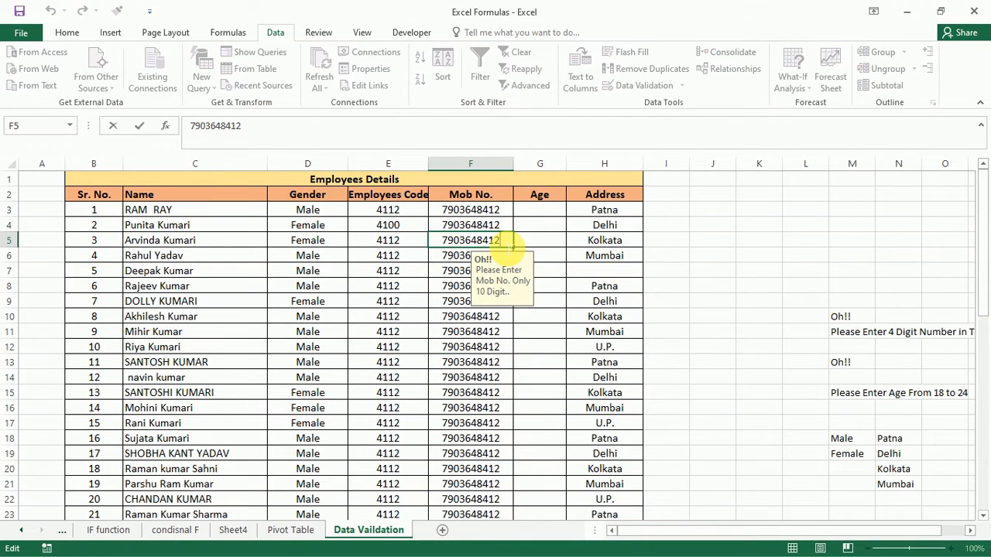
{"action": "key", "text": "BackSpace"}
{"action": "key", "text": "BackSpace"}
{"action": "key", "text": "BackSpace"}
{"action": "key", "text": "BackSpace"}
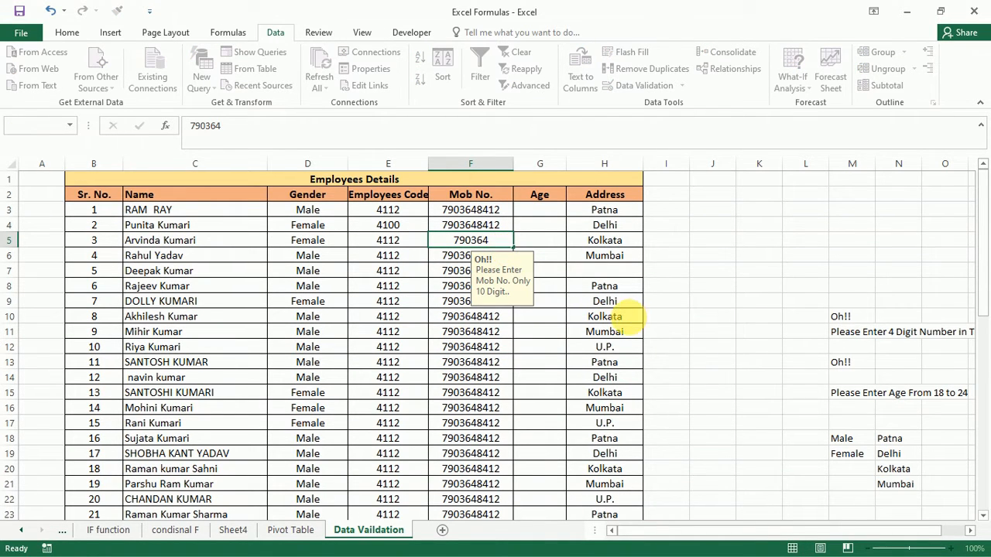
{"action": "key", "text": "Return"}
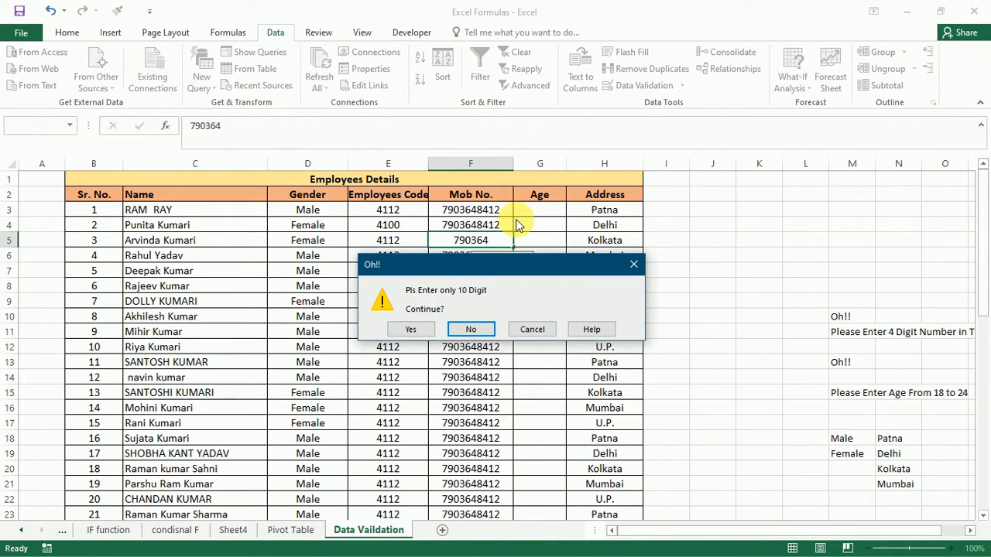
{"action": "left_click", "coordinate": [492, 332]}
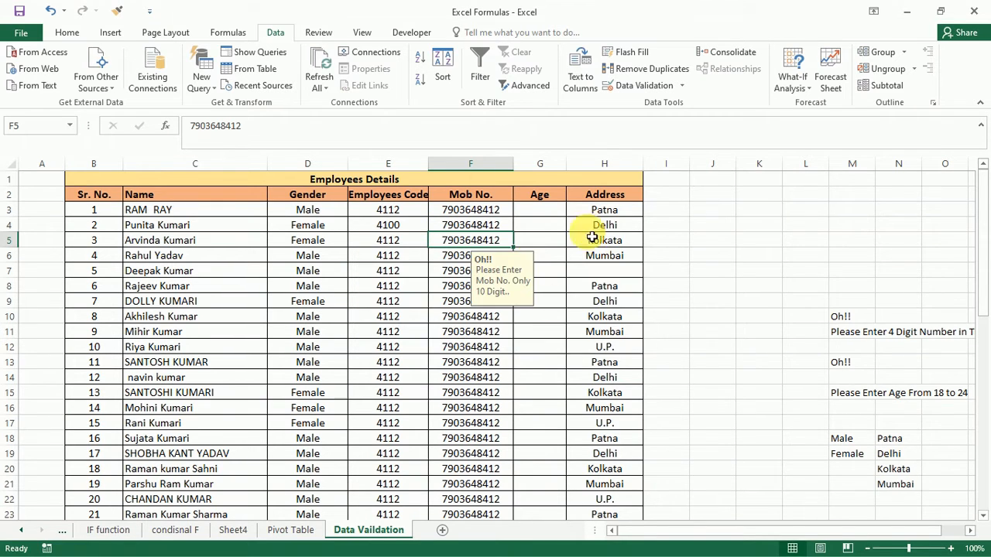
Step: Set a whole number validation rule for Age cell G3, between a minimum of 18 and a maximum of 24
{"action": "left_click", "coordinate": [553, 215]}
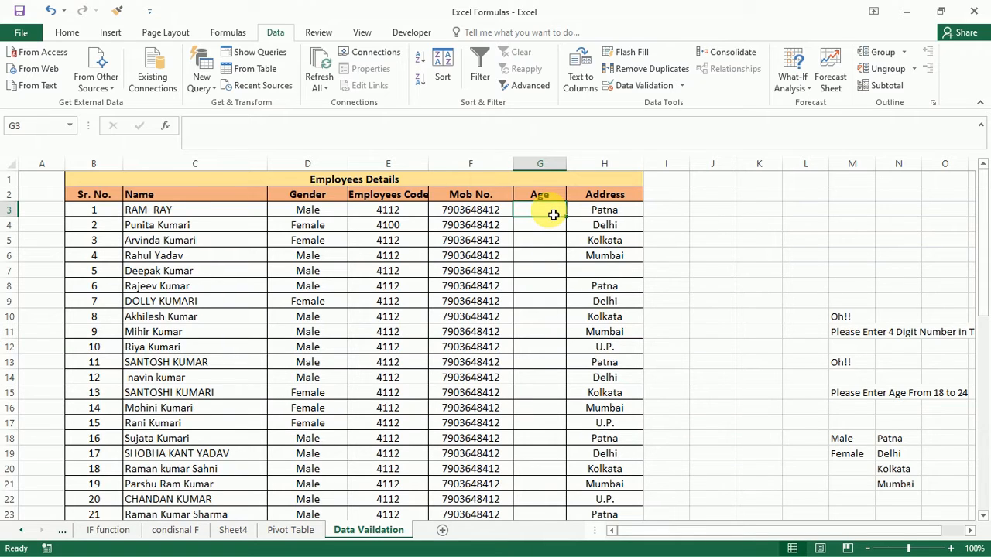
{"action": "left_click", "coordinate": [642, 88]}
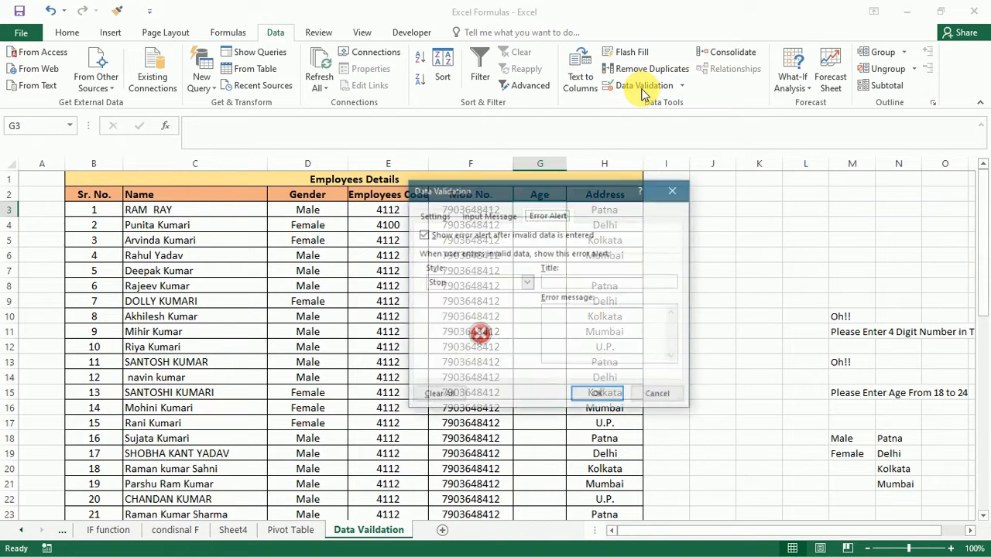
{"action": "left_click", "coordinate": [435, 216]}
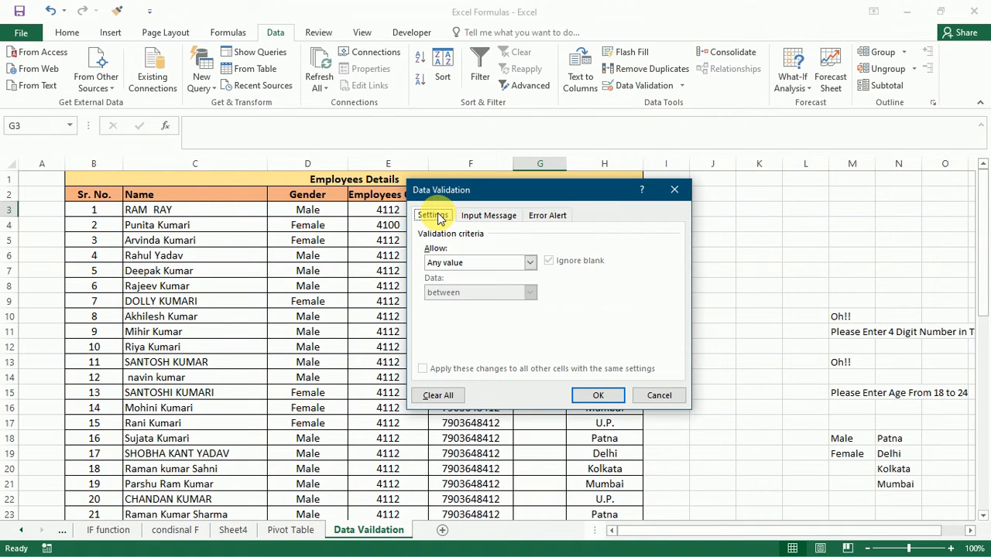
{"action": "left_click", "coordinate": [526, 262]}
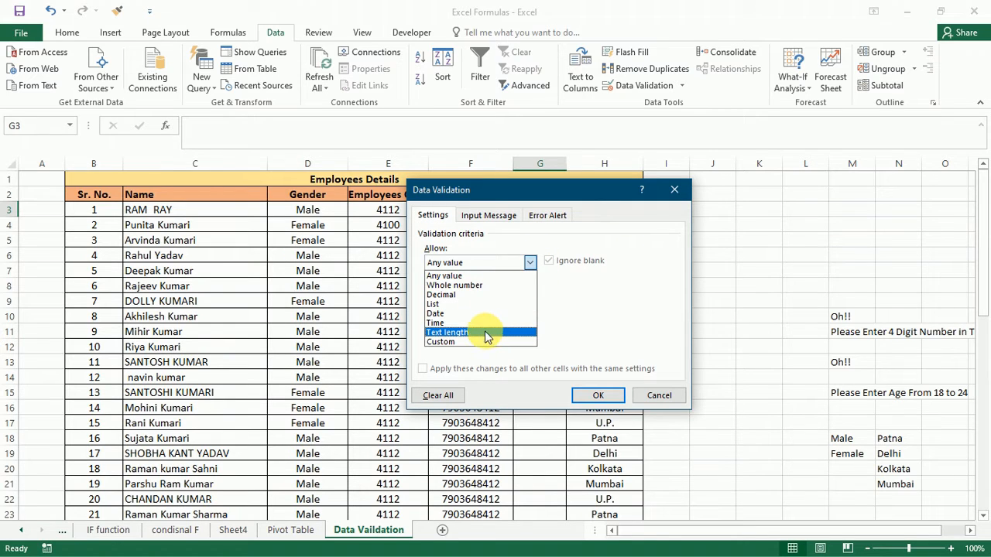
{"action": "left_click", "coordinate": [489, 286]}
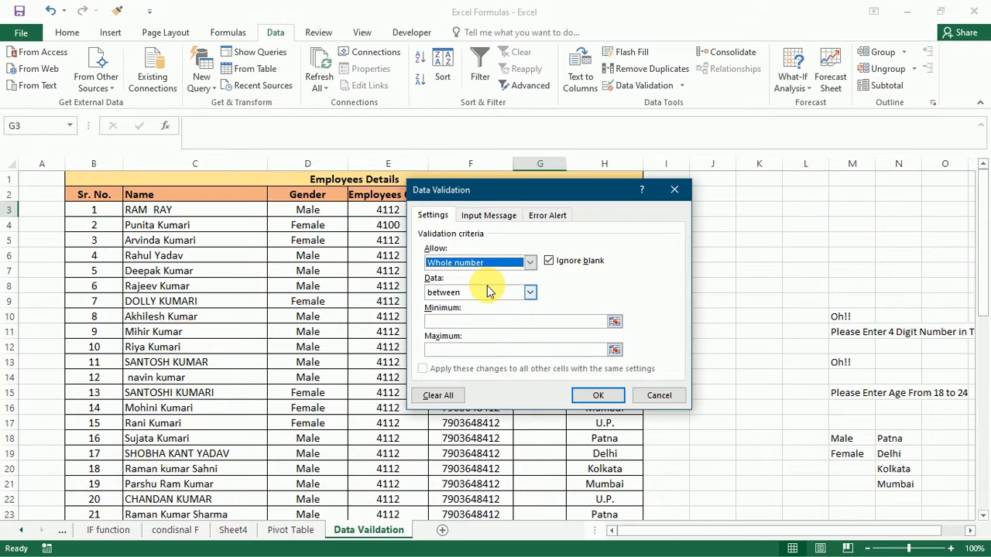
{"action": "left_click", "coordinate": [507, 322]}
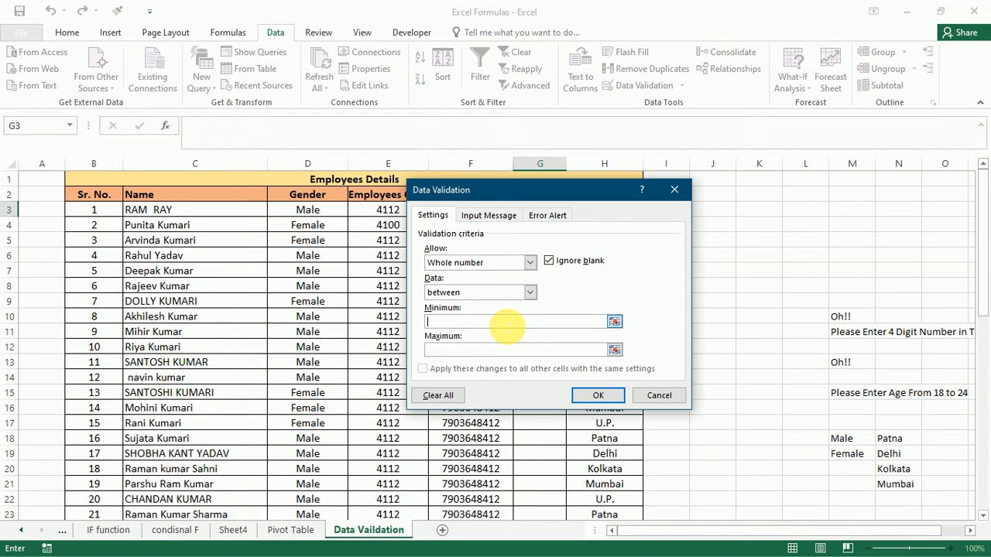
{"action": "type", "text": "18"}
{"action": "left_click", "coordinate": [490, 352]}
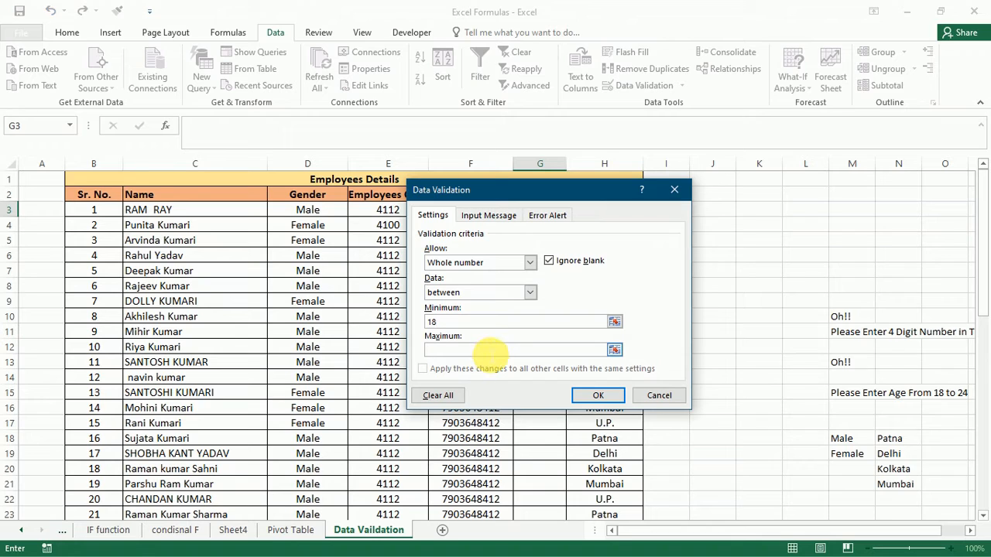
{"action": "type", "text": "24"}
Step: Give G3 a Warning error alert titled "Oh!!" with the message "Please Enter Age only From 18 to 24.." and apply the validation
{"action": "left_click", "coordinate": [500, 214]}
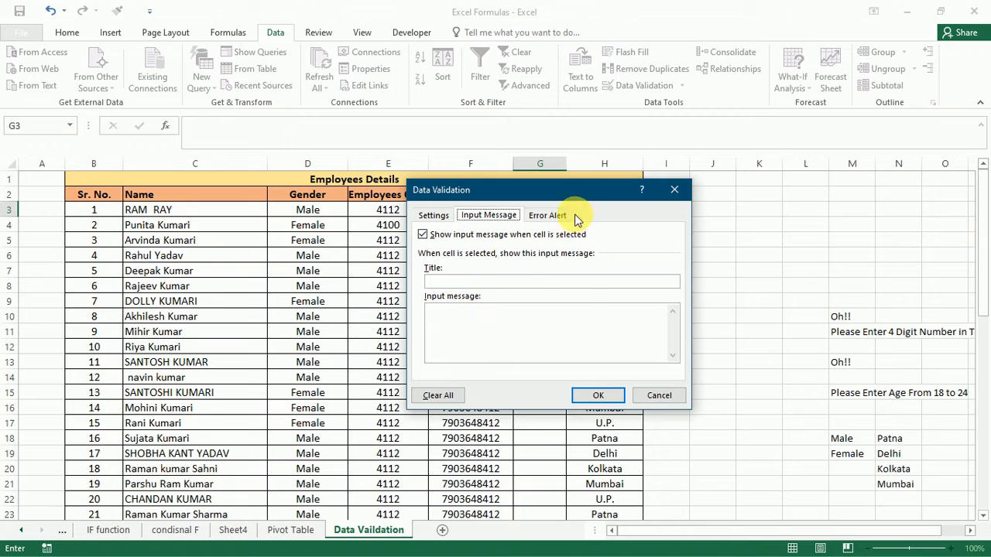
{"action": "left_click", "coordinate": [548, 215]}
{"action": "left_click", "coordinate": [527, 282]}
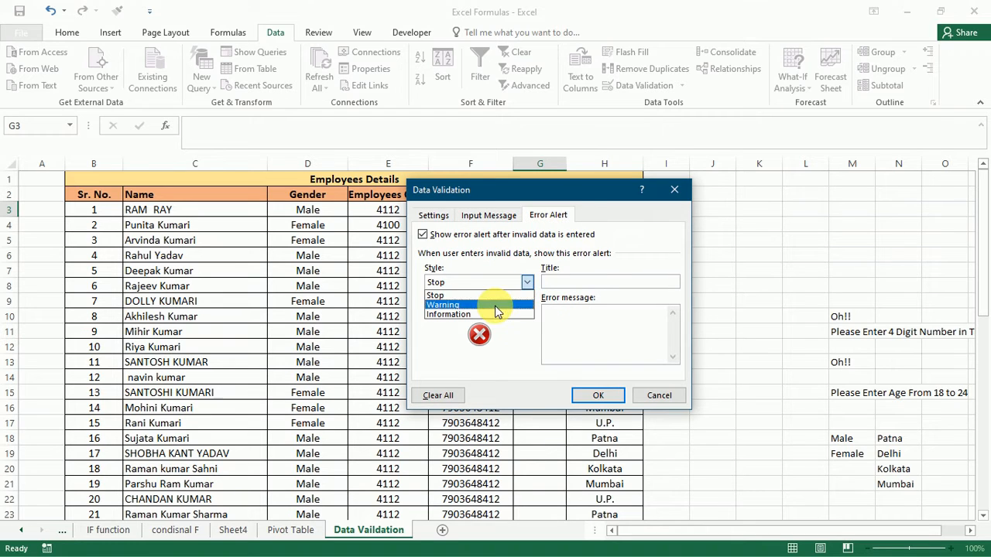
{"action": "left_click", "coordinate": [492, 307]}
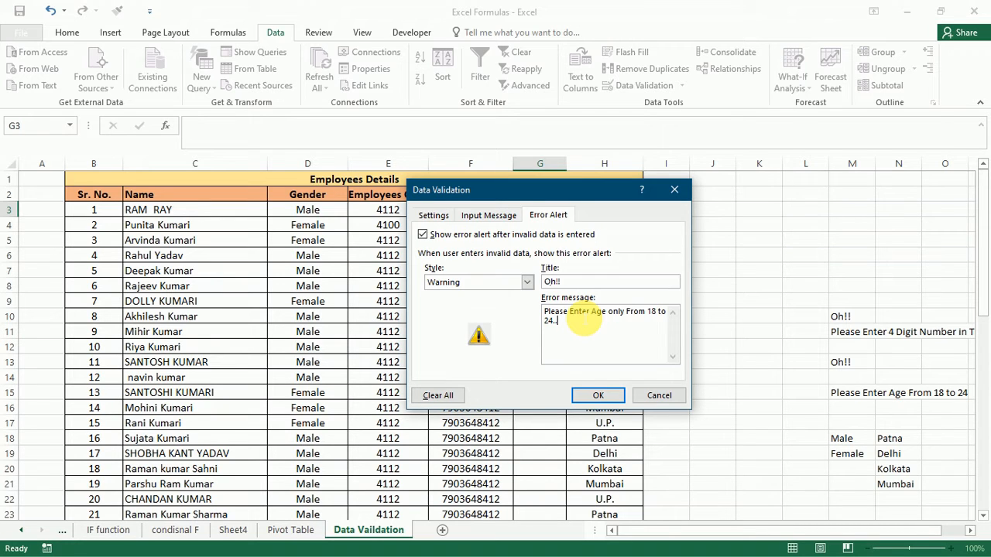
{"action": "left_click", "coordinate": [597, 395]}
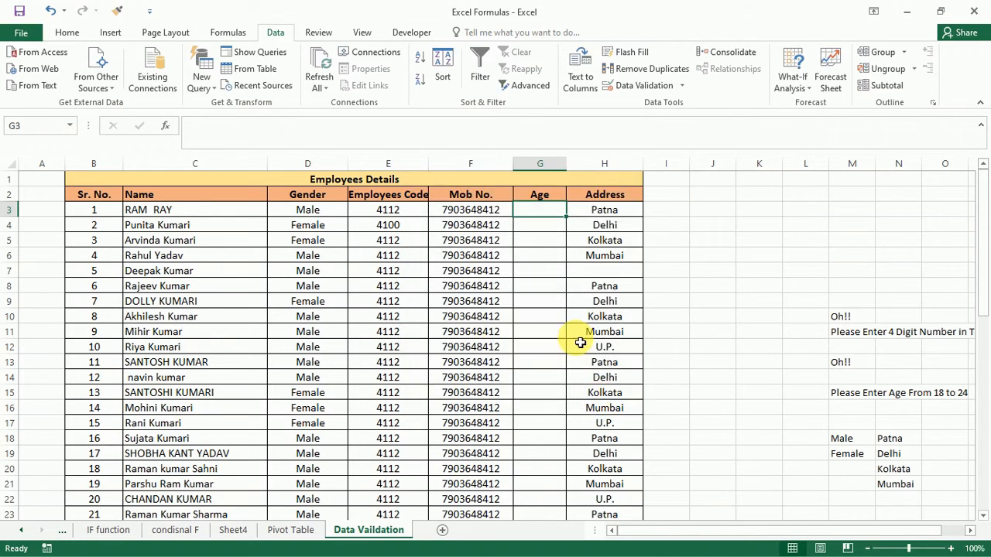
Step: Test the Age validation in G3 by entering 20 and changing it to 25, cancelling the out-of-range entry
{"action": "double_click", "coordinate": [553, 215]}
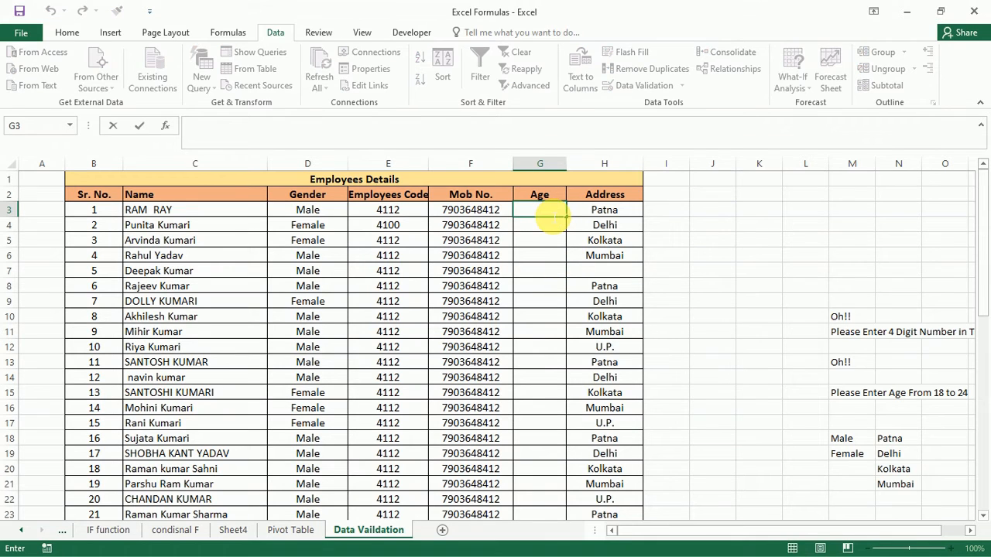
{"action": "type", "text": "20"}
{"action": "left_click", "coordinate": [552, 215]}
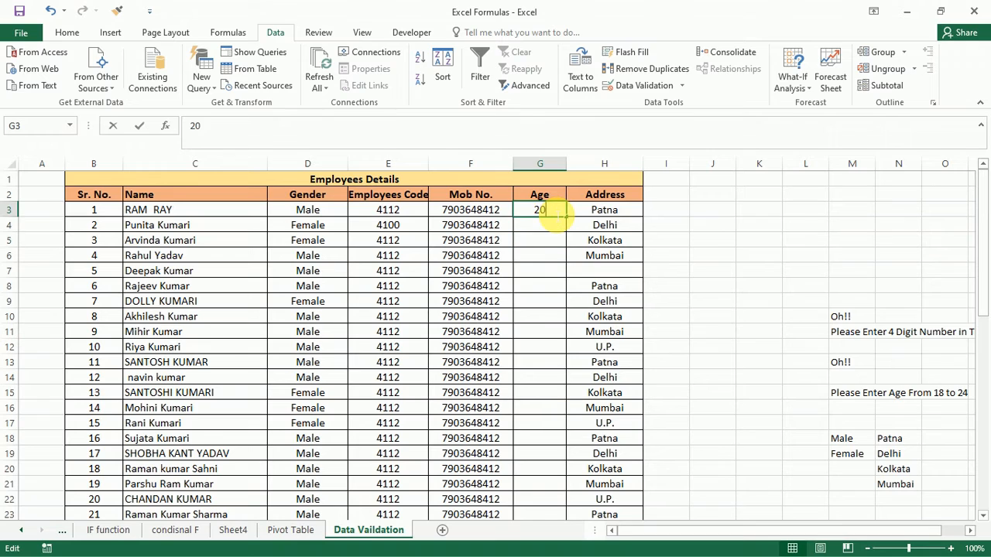
{"action": "key", "text": "BackSpace"}
{"action": "type", "text": "5"}
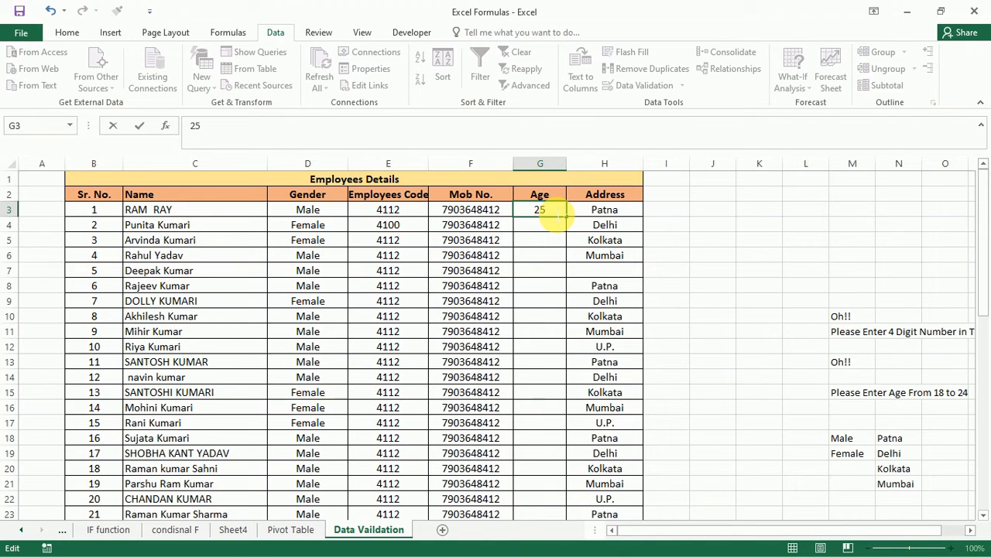
{"action": "left_click", "coordinate": [546, 232]}
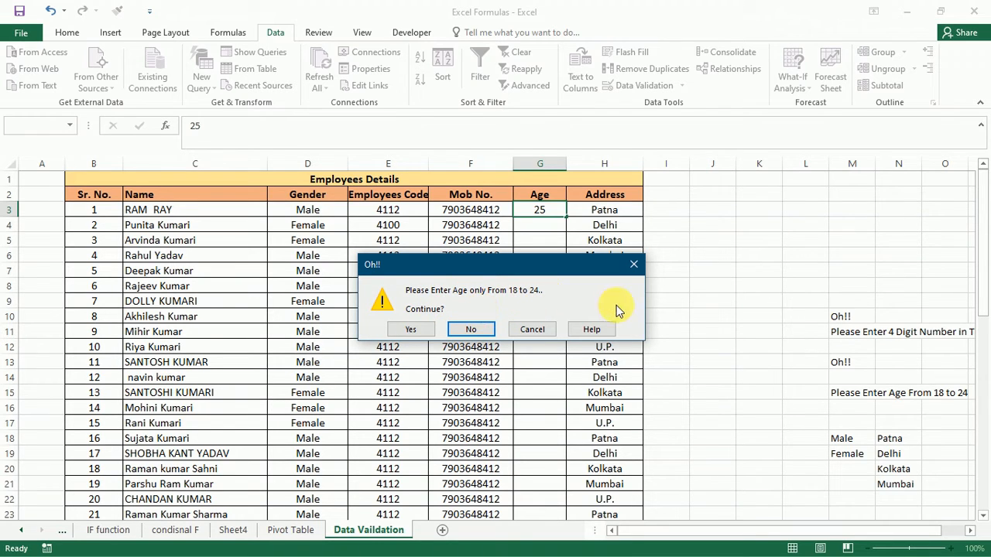
{"action": "left_click", "coordinate": [532, 330]}
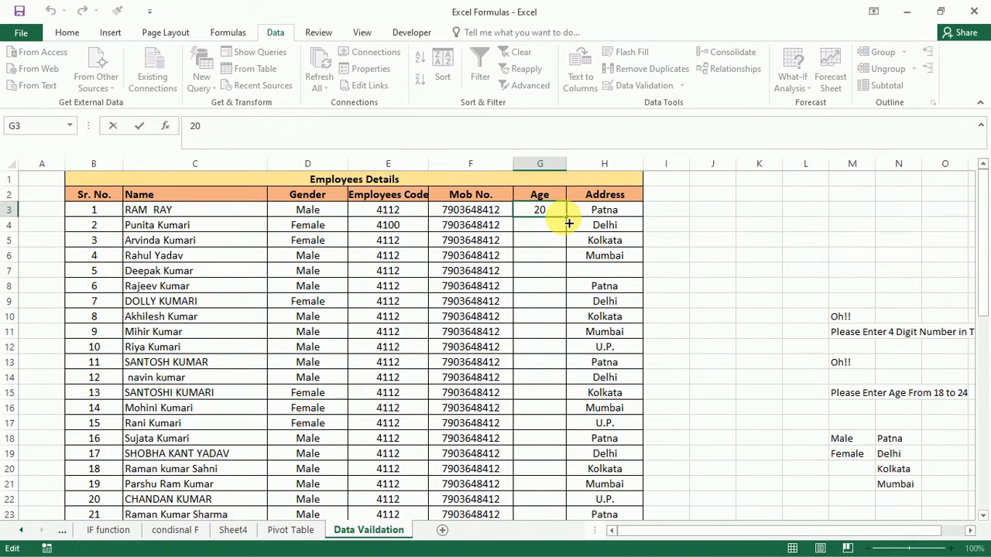
Step: Clear the age in G3 and fill the empty cell with its validation down the Age column
{"action": "key", "text": "BackSpace"}
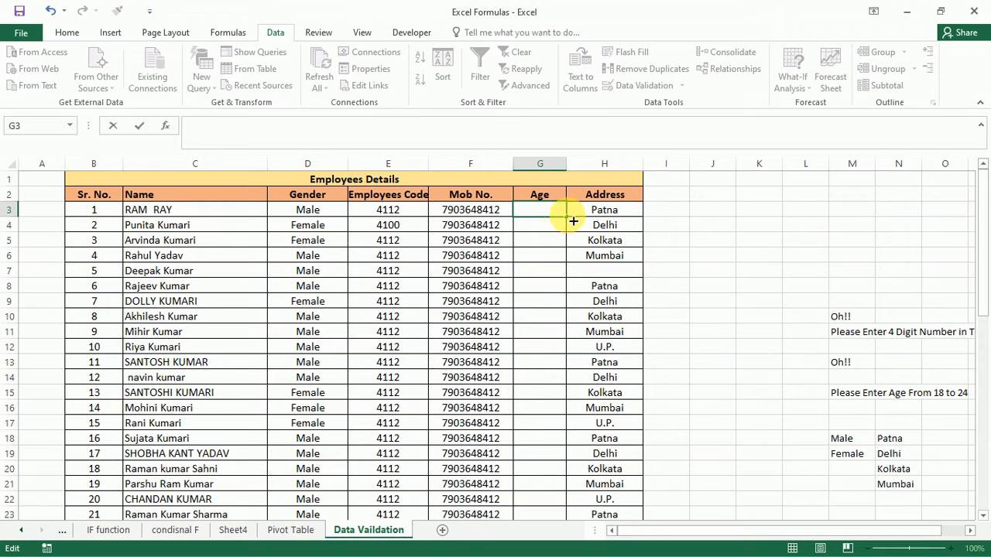
{"action": "mouse_move", "coordinate": [566, 219]}
{"action": "left_mouse_down"}
{"action": "mouse_move", "coordinate": [554, 548]}
{"action": "mouse_move", "coordinate": [545, 549]}
{"action": "mouse_move", "coordinate": [568, 525]}
{"action": "mouse_move", "coordinate": [568, 323]}
{"action": "mouse_move", "coordinate": [556, 267]}
{"action": "left_mouse_up"}
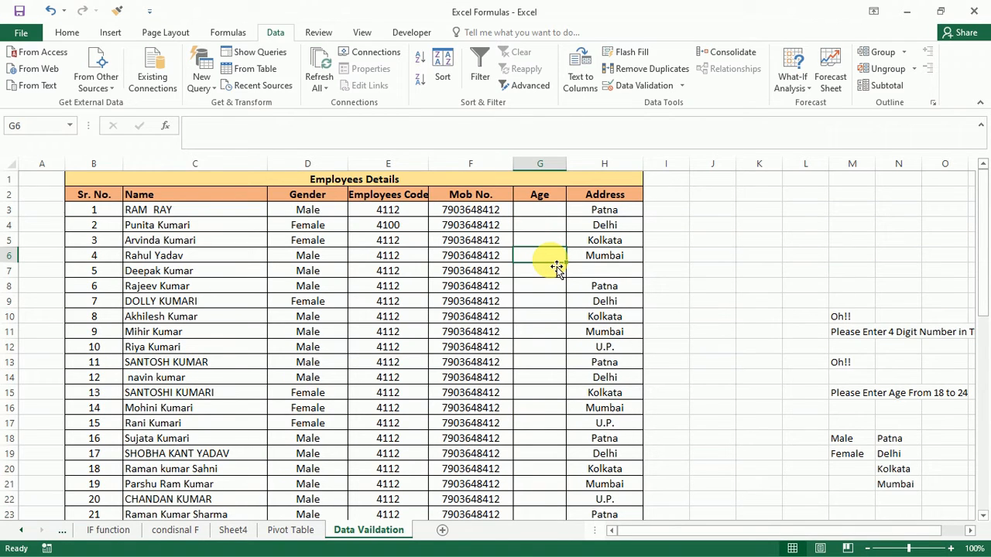
Step: Test the copied age validation in G6 with 45 and with 17, cancelling each entry
{"action": "type", "text": "45"}
{"action": "left_click", "coordinate": [544, 288]}
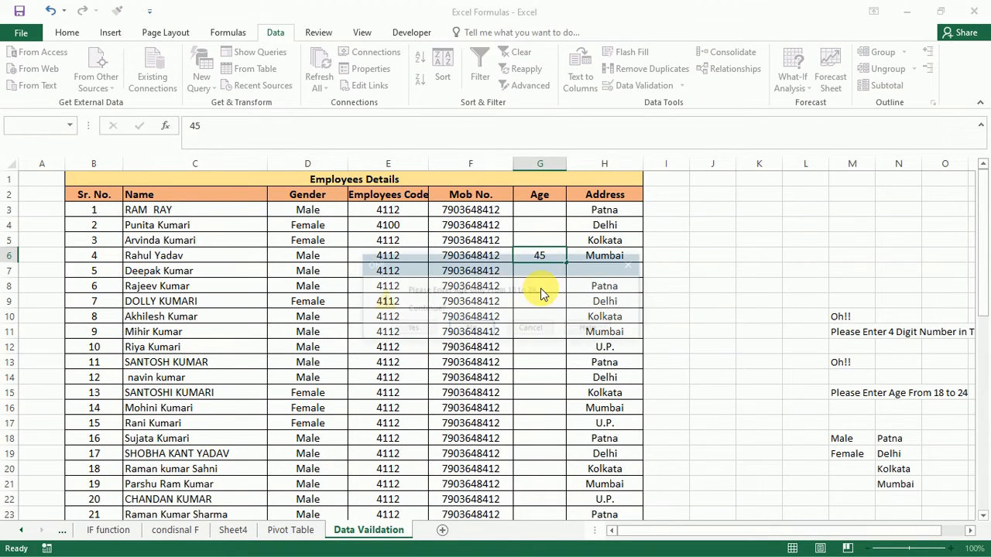
{"action": "left_click", "coordinate": [539, 330]}
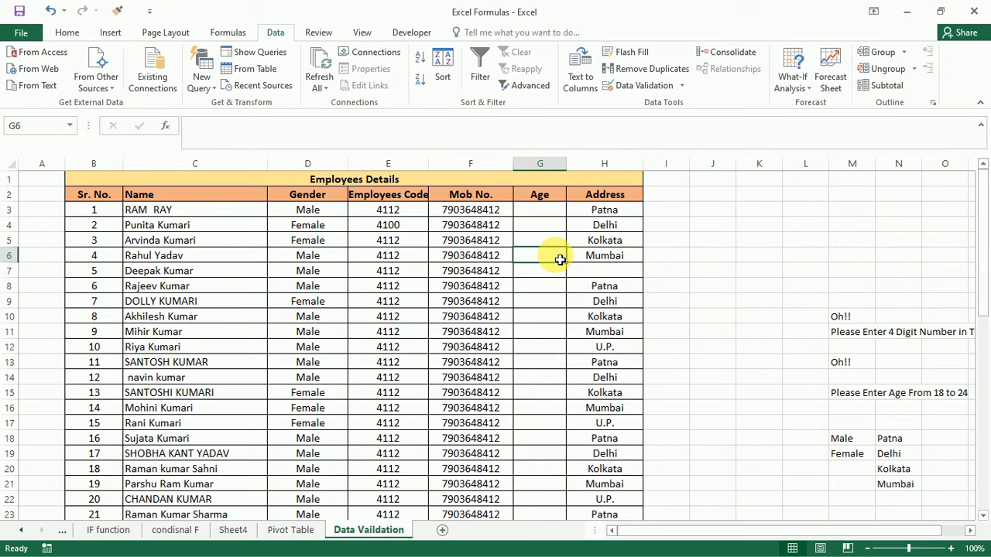
{"action": "type", "text": "17"}
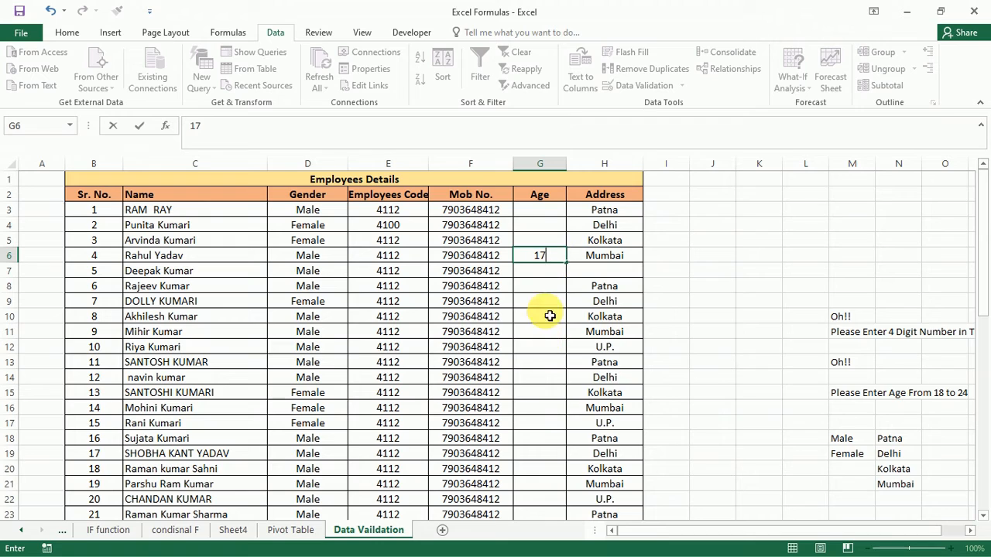
{"action": "left_click", "coordinate": [542, 302]}
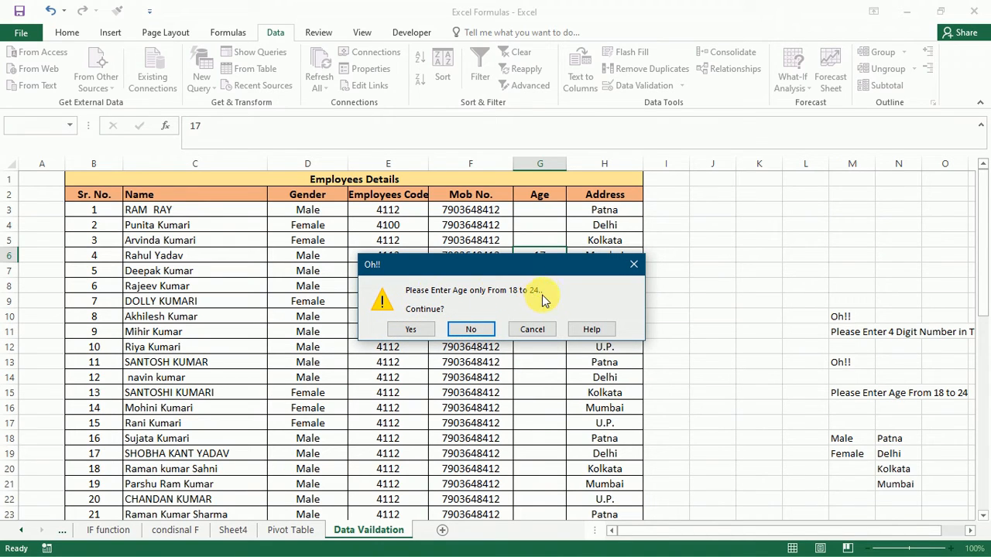
{"action": "left_click", "coordinate": [550, 329]}
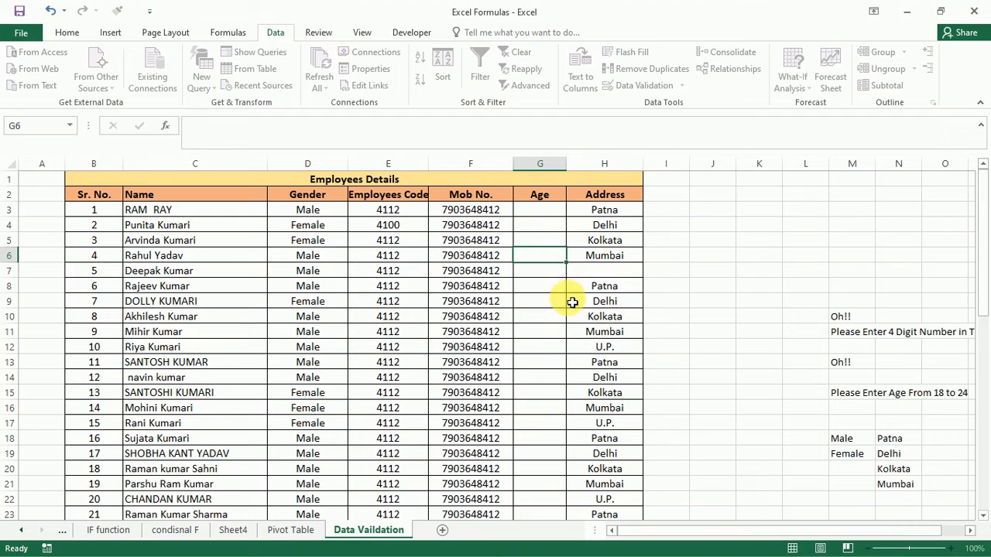
Step: Enter the valid ages 20 in G3 and 21 in G4
{"action": "left_click", "coordinate": [556, 222]}
{"action": "type", "text": "20"}
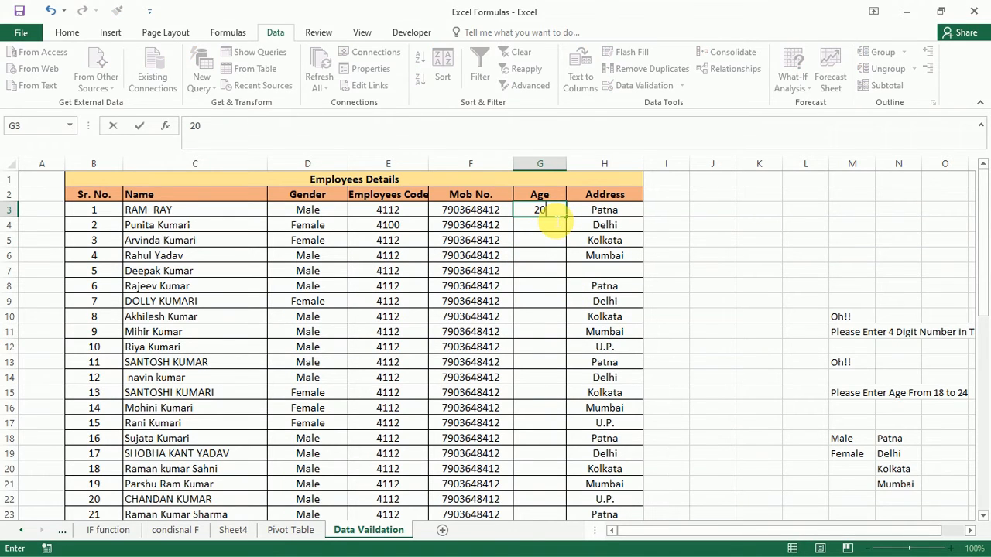
{"action": "key", "text": "Return"}
{"action": "type", "text": "21"}
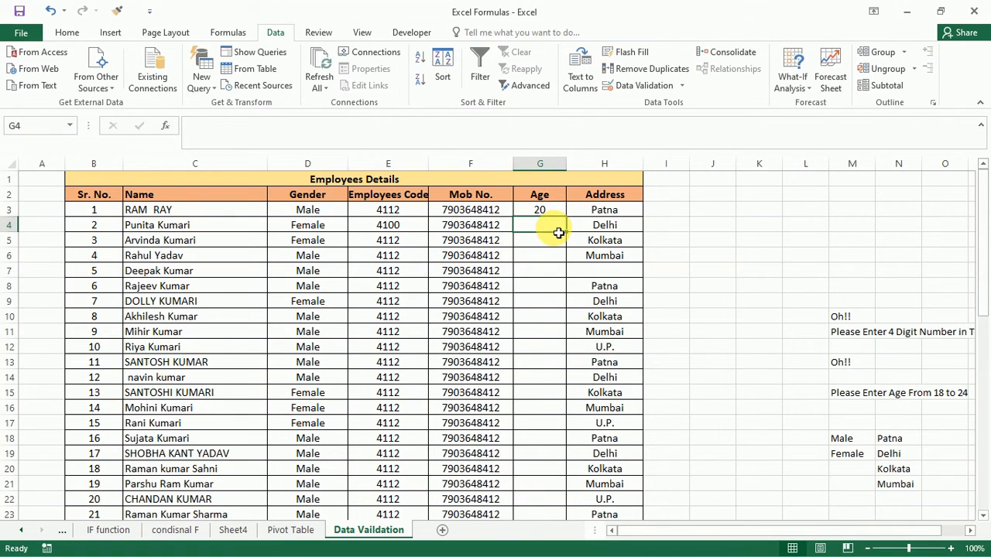
{"action": "left_click", "coordinate": [545, 285]}
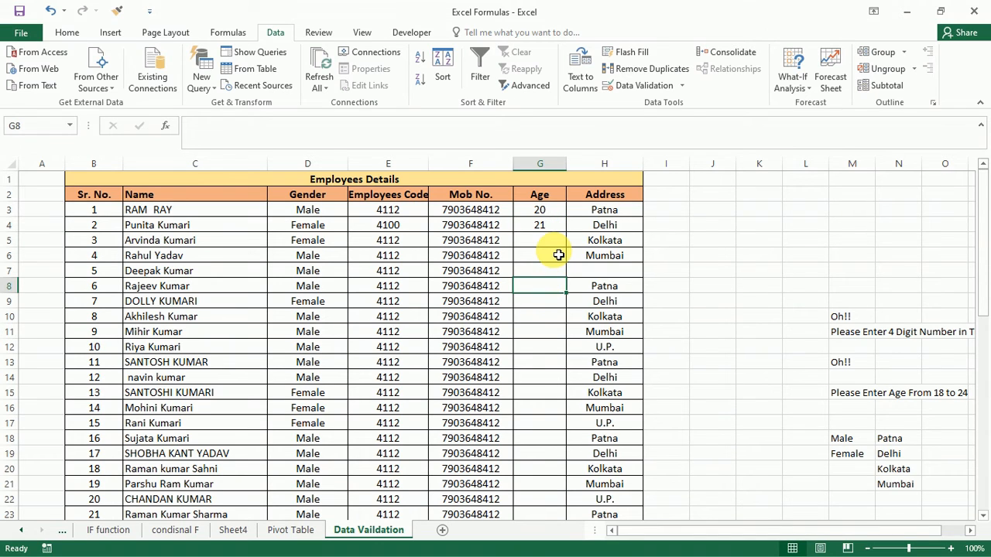
Step: Try the out-of-range age 54 in G6 and cancel the entry
{"action": "left_click", "coordinate": [558, 255]}
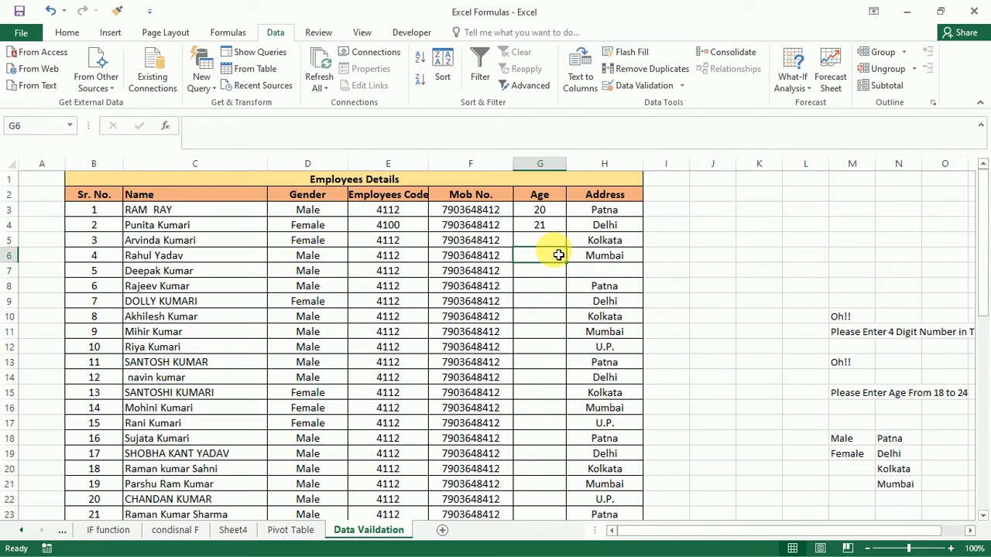
{"action": "type", "text": "54"}
{"action": "left_click", "coordinate": [563, 347]}
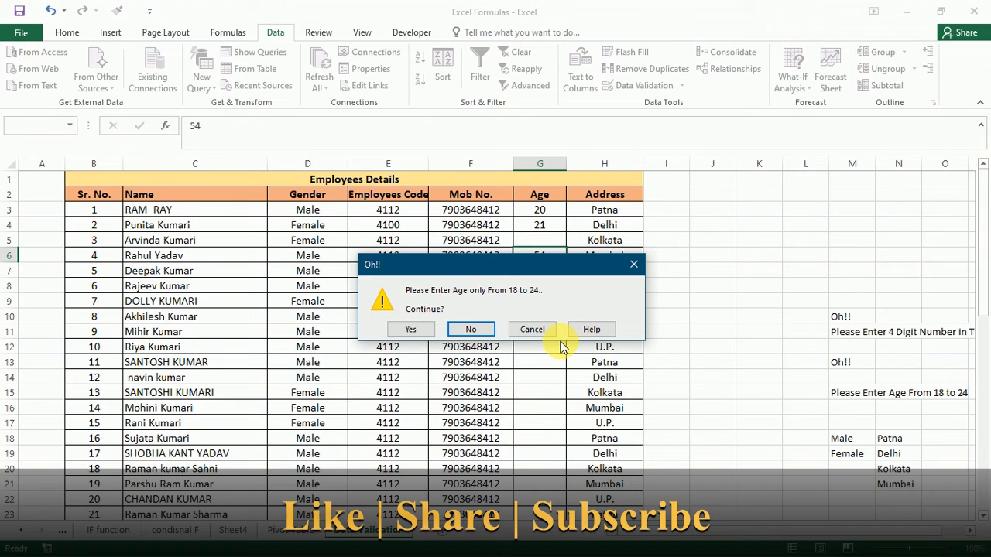
{"action": "left_click", "coordinate": [534, 329]}
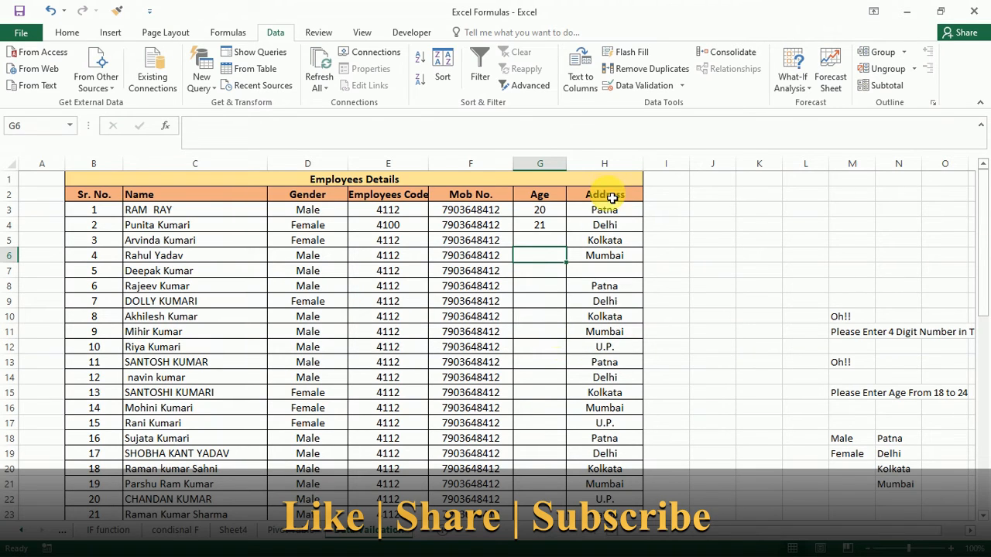
Step: Clear the city from the first Address cell, H3
{"action": "double_click", "coordinate": [629, 212]}
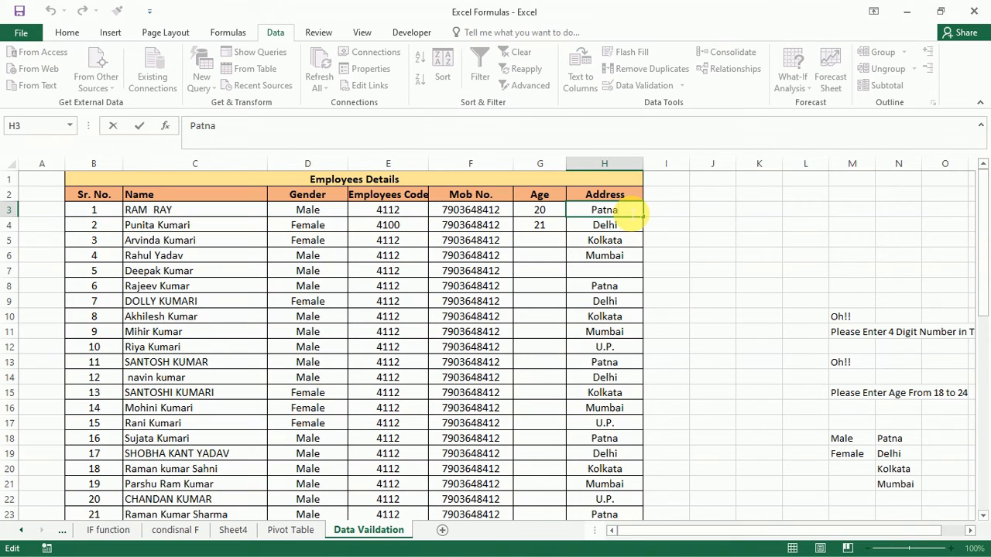
{"action": "key", "text": "BackSpace"}
{"action": "key", "text": "BackSpace"}
{"action": "key", "text": "BackSpace"}
{"action": "key", "text": "BackSpace"}
{"action": "key", "text": "BackSpace"}
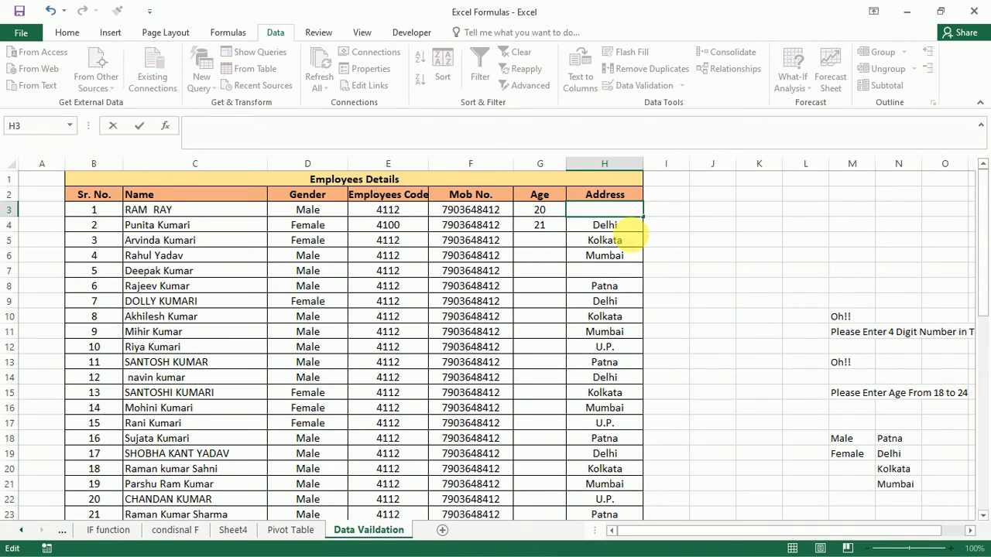
{"action": "left_click", "coordinate": [669, 305]}
Step: Apply List data validation to H3 with the city cells =$N$18:$N$21 as its source
{"action": "left_click", "coordinate": [628, 207]}
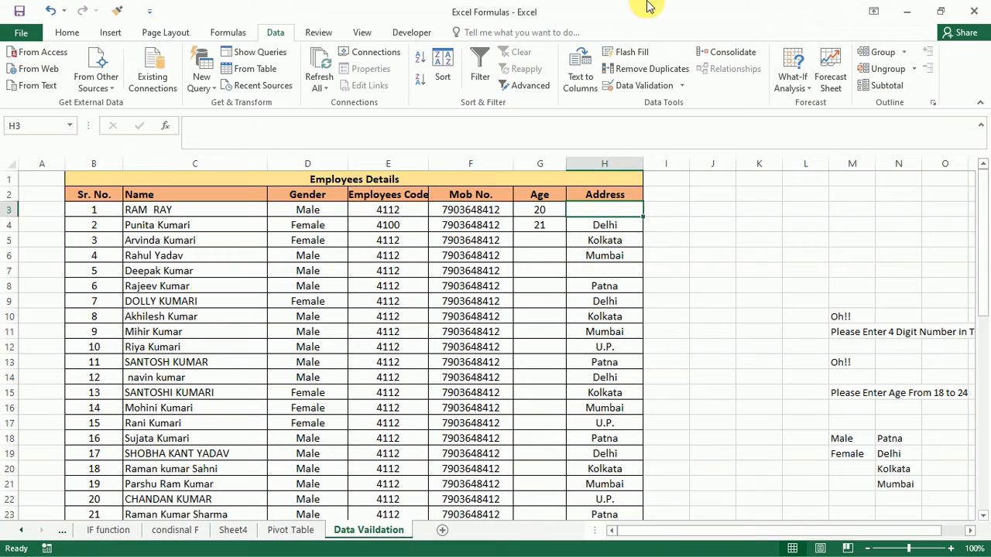
{"action": "left_click", "coordinate": [640, 85]}
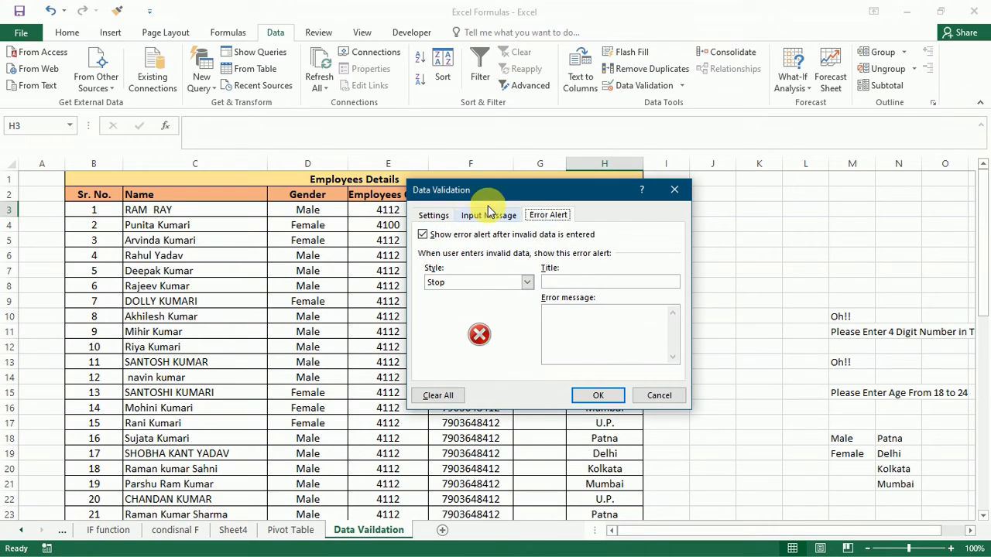
{"action": "left_click", "coordinate": [435, 216]}
{"action": "left_click", "coordinate": [530, 263]}
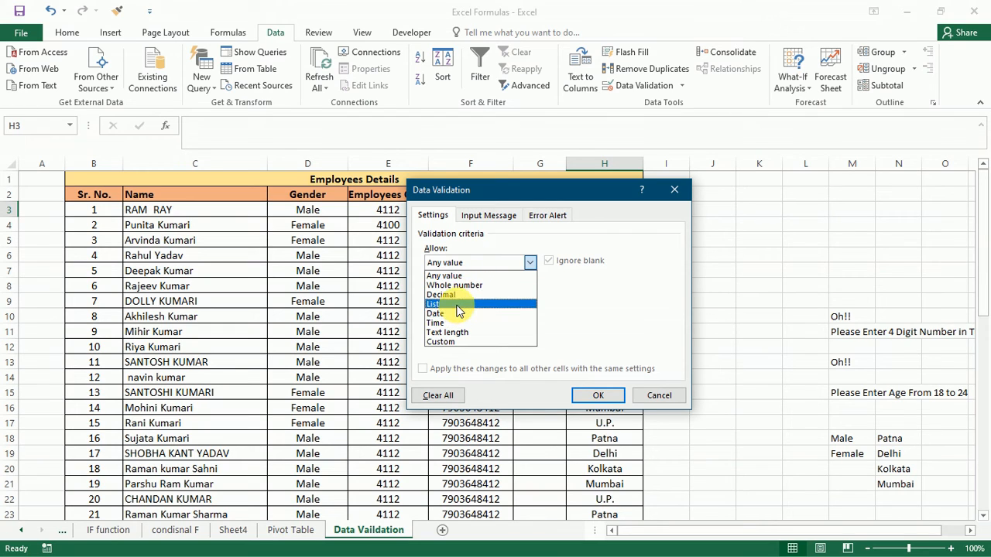
{"action": "left_click", "coordinate": [449, 305]}
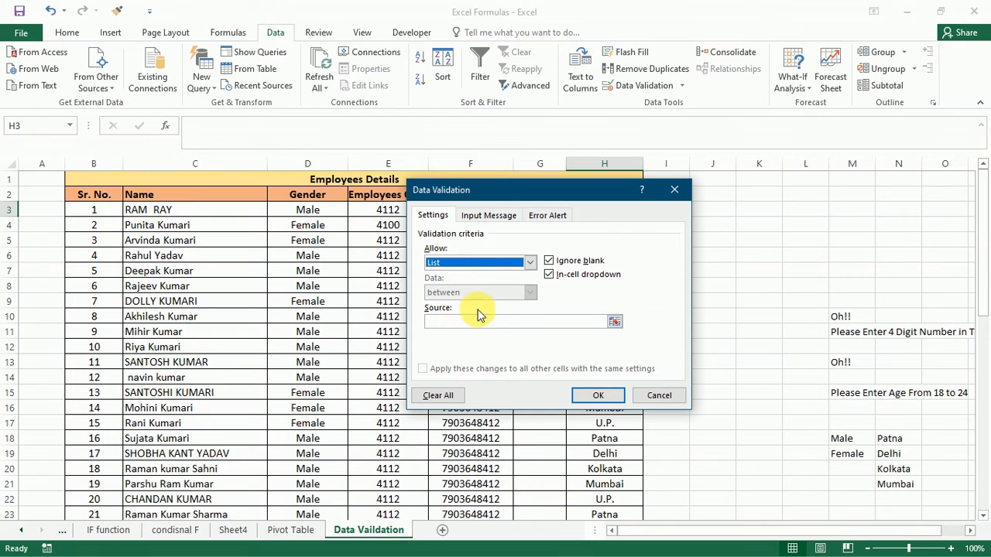
{"action": "left_click", "coordinate": [889, 438]}
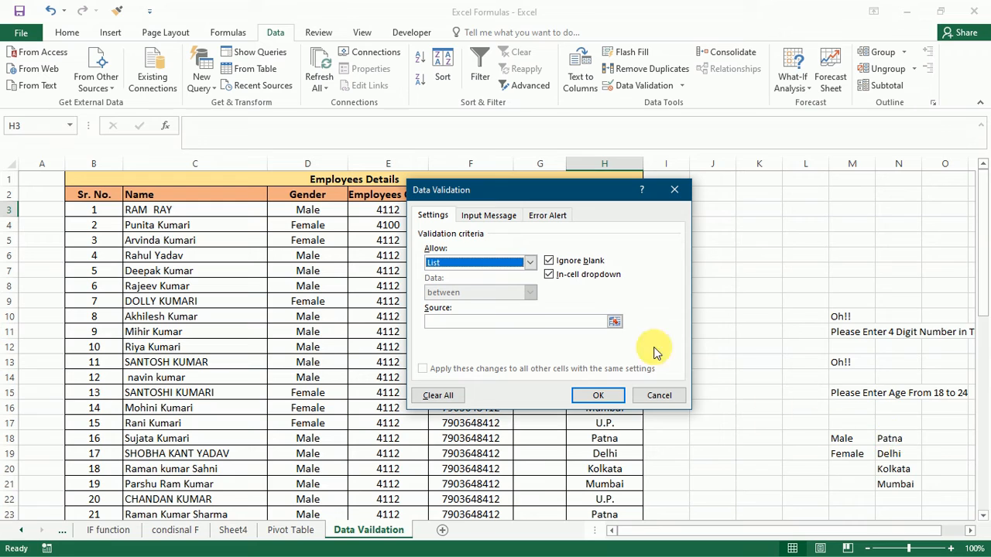
{"action": "left_click", "coordinate": [598, 322]}
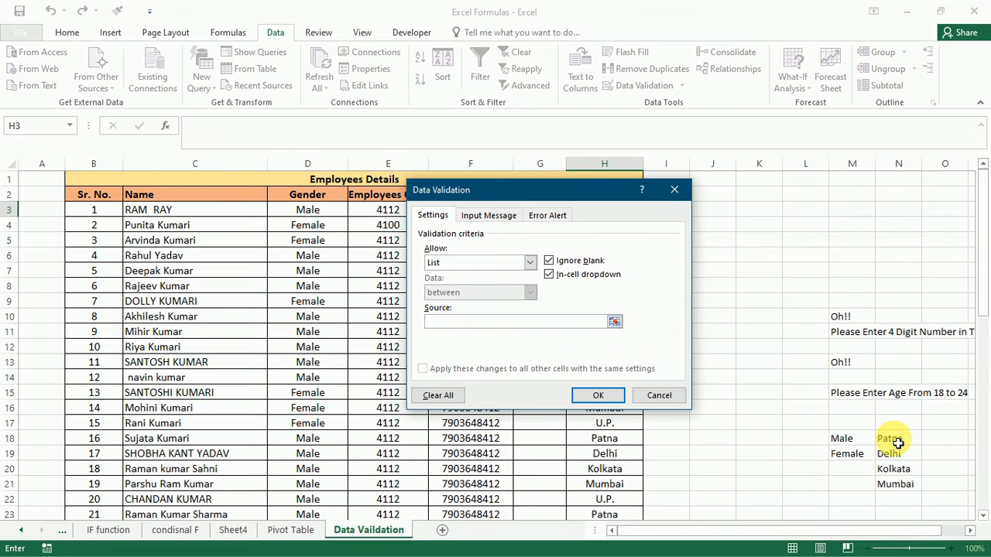
{"action": "left_click_drag", "start_coordinate": [889, 443], "coordinate": [902, 488]}
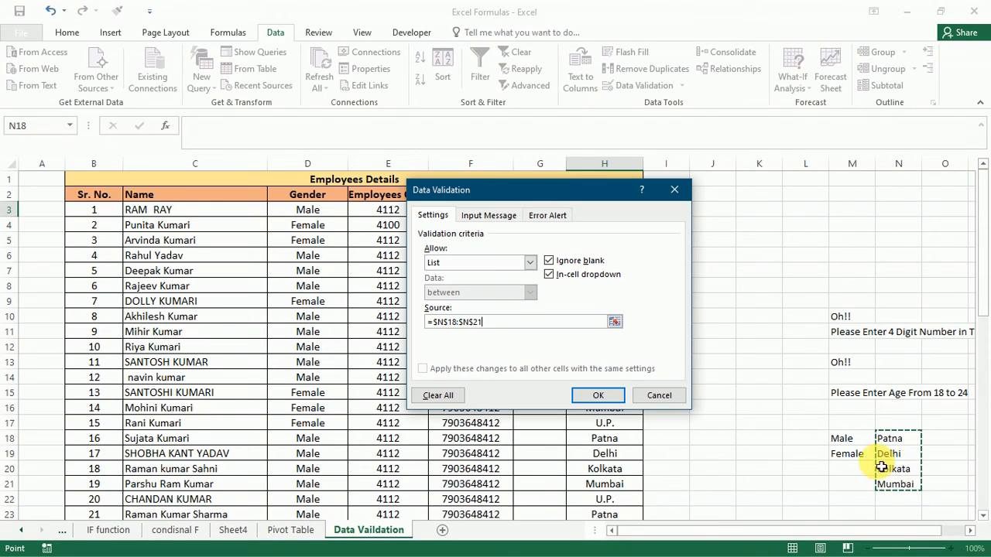
{"action": "left_click", "coordinate": [593, 395]}
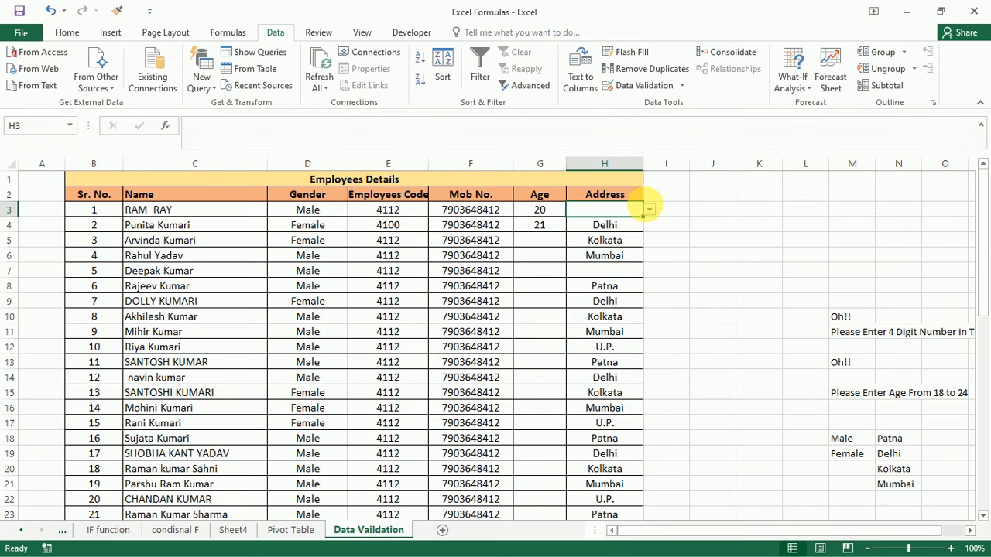
Step: Preview the city choices in H3, leave it blank, and fill its list validation down the Address column through H36
{"action": "left_click", "coordinate": [649, 210]}
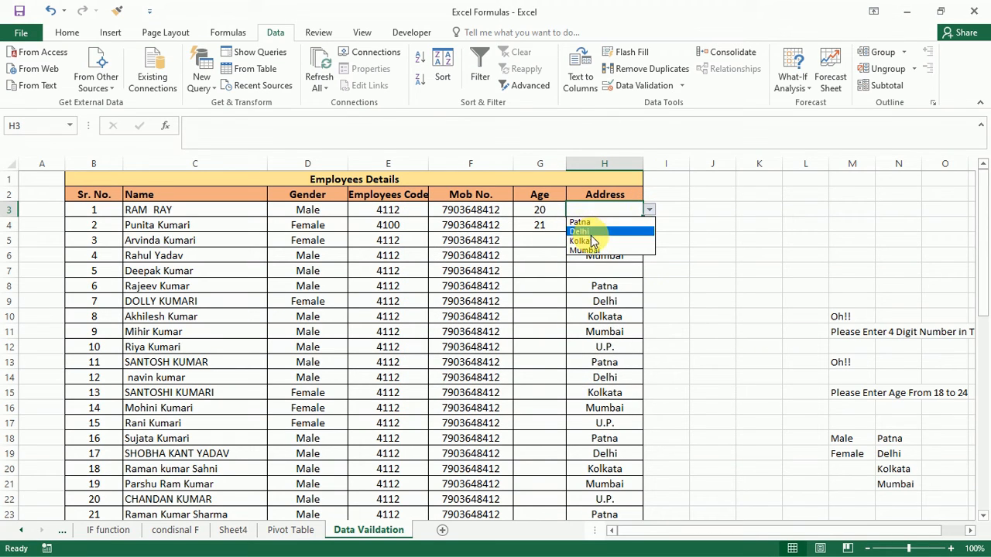
{"action": "left_click", "coordinate": [745, 231]}
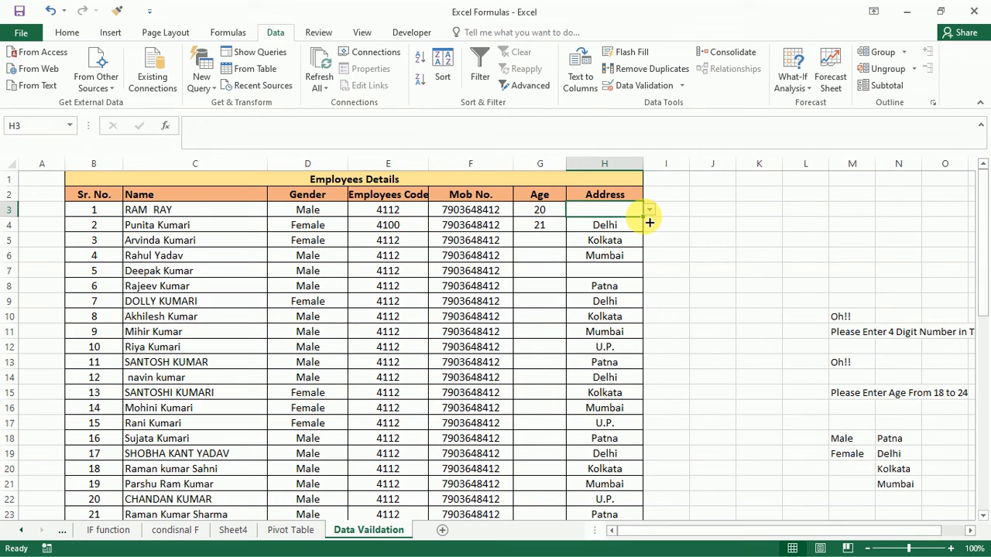
{"action": "left_click", "coordinate": [667, 240]}
{"action": "left_click", "coordinate": [627, 211]}
{"action": "left_click_drag", "start_coordinate": [643, 218], "coordinate": [621, 494]}
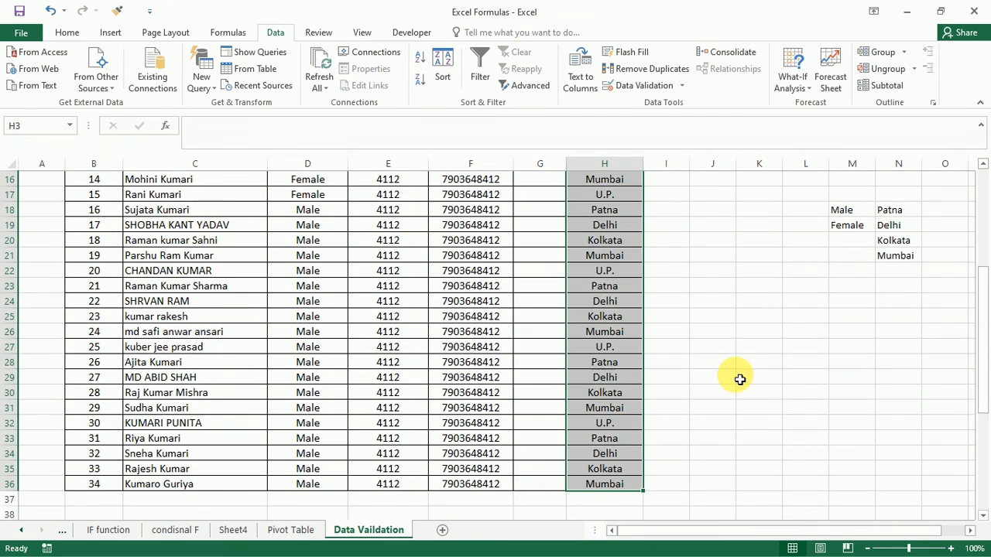
Step: Choose addresses from the validation lists: Kolkata in H5 and H4, and Patna in H3
{"action": "scroll", "coordinate": [741, 372], "scroll_direction": "up", "scroll_amount": 5}
{"action": "left_click", "coordinate": [638, 240]}
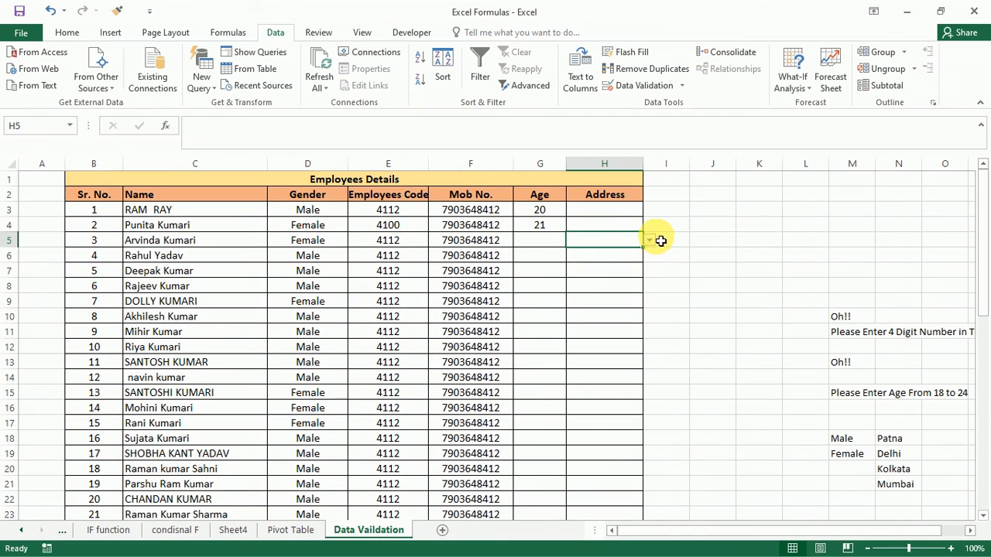
{"action": "left_click", "coordinate": [648, 241]}
{"action": "left_click", "coordinate": [637, 273]}
{"action": "left_click", "coordinate": [638, 226]}
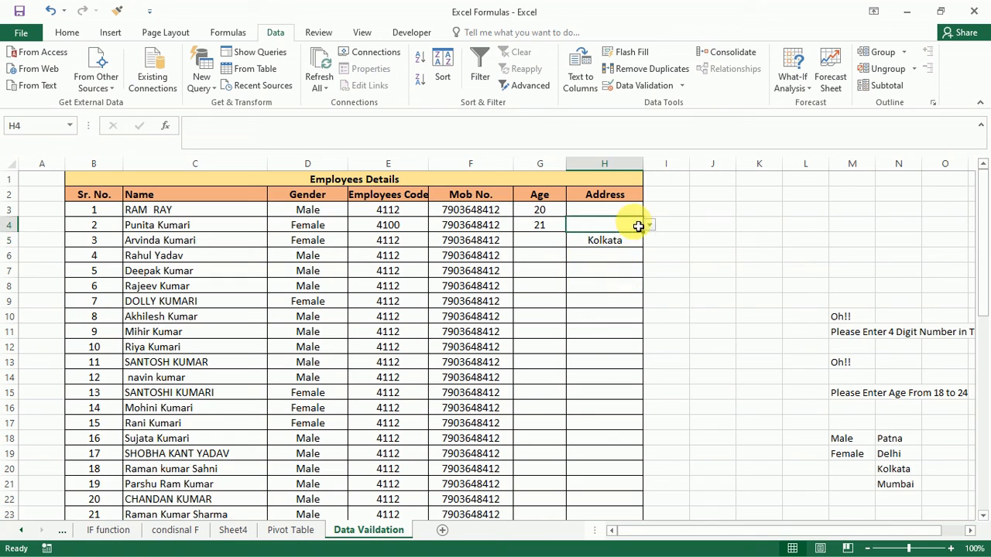
{"action": "left_click", "coordinate": [647, 225]}
{"action": "left_click", "coordinate": [628, 257]}
{"action": "left_click", "coordinate": [637, 210]}
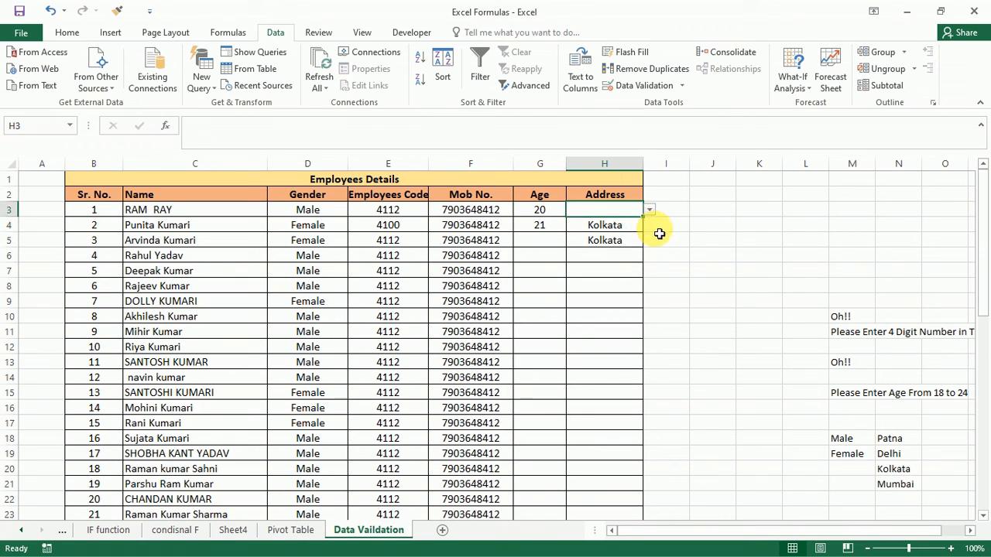
{"action": "left_click", "coordinate": [649, 210]}
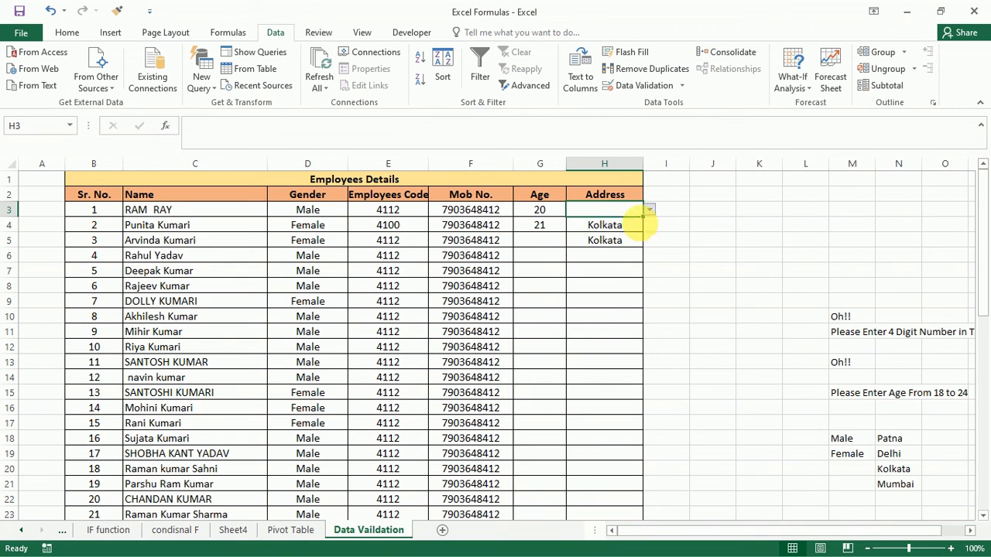
{"action": "left_click", "coordinate": [643, 222]}
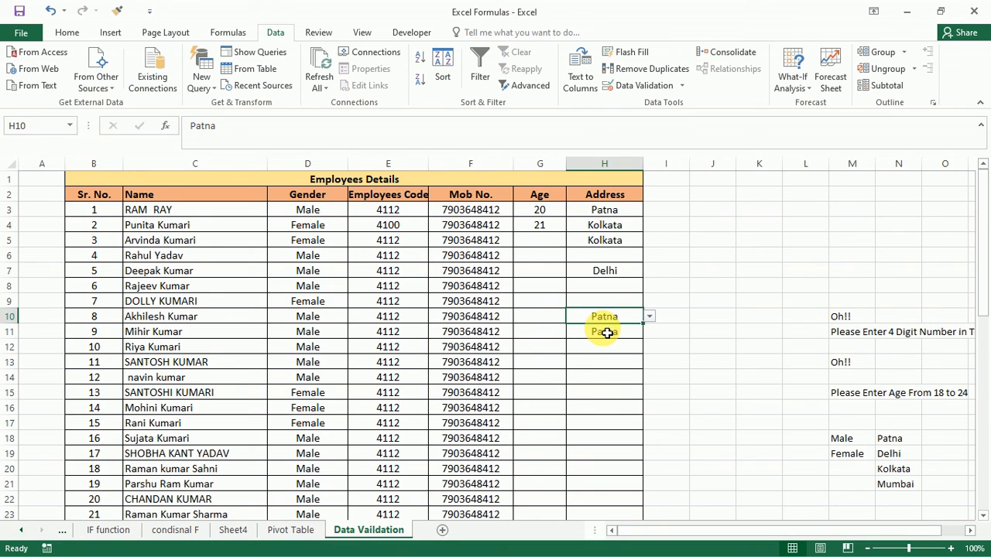